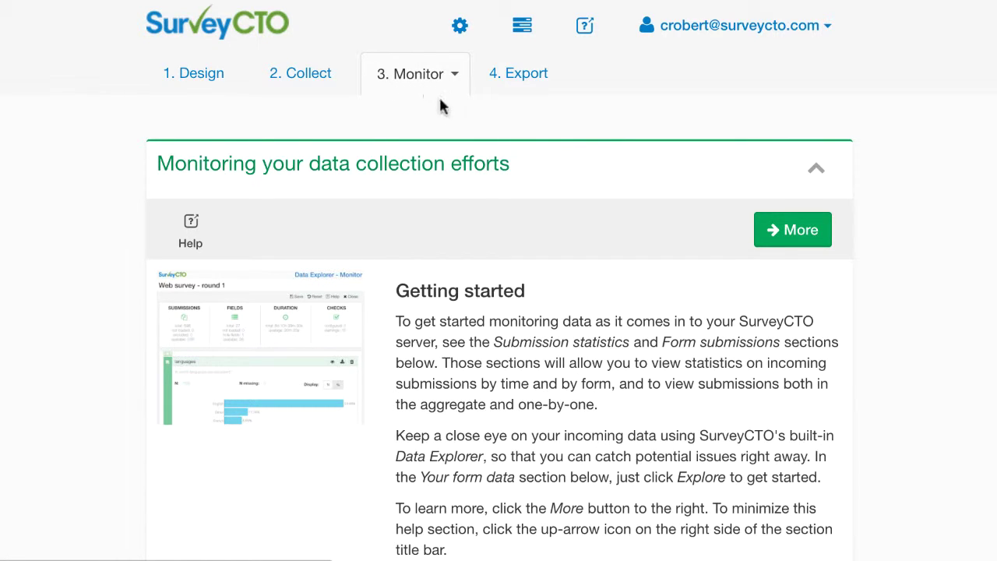
# Step: Turn on automated quality checks for form data
pyautogui.scroll(-10, 517, 323)
pyautogui.scroll(-8, 517, 326)
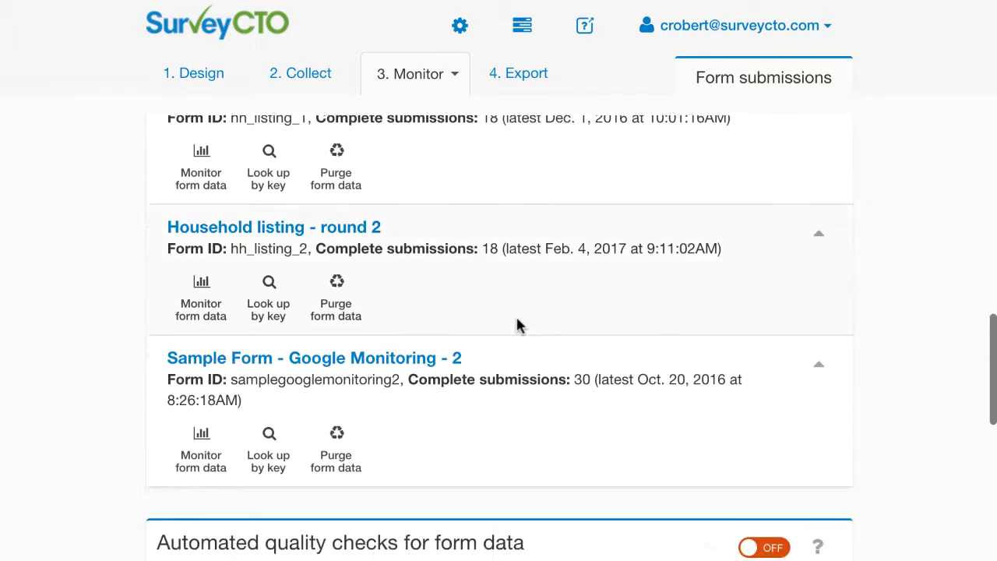
pyautogui.scroll(2, 516, 326)
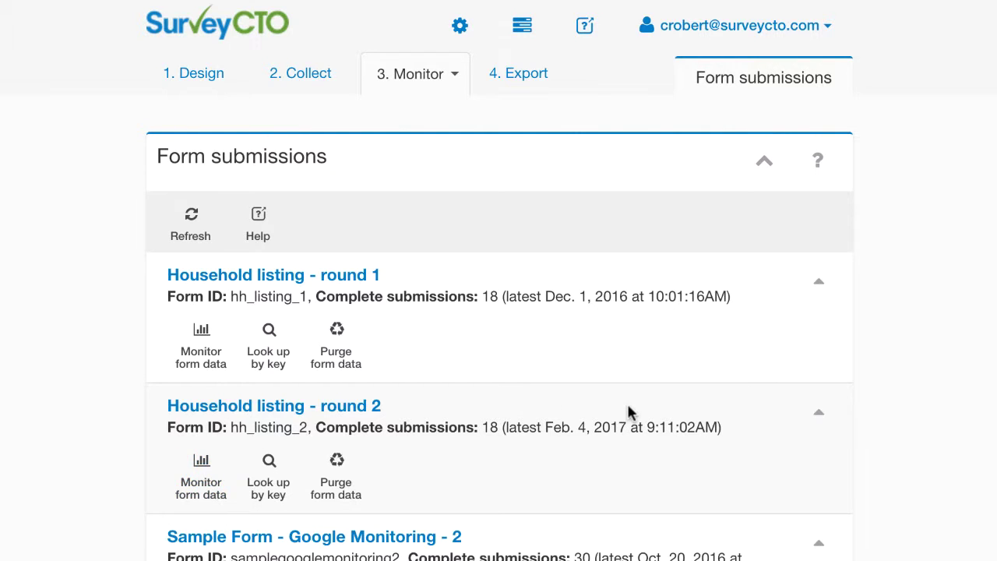
pyautogui.scroll(-5, 629, 412)
pyautogui.scroll(-3, 630, 411)
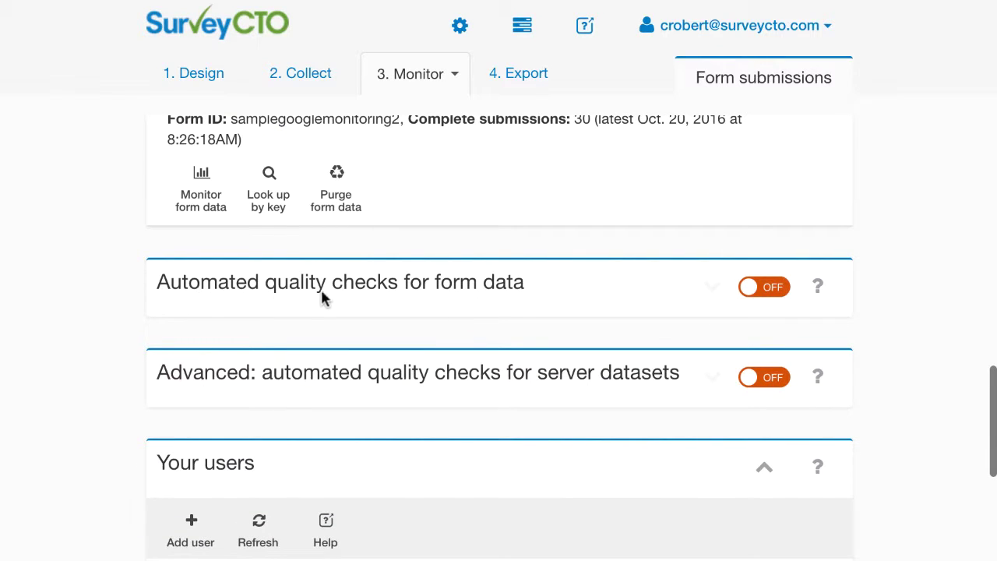
pyautogui.click(767, 289)
# Step: Start a new quality check for the Household listing - round 2 form, keeping the type Value is too low
pyautogui.scroll(-1, 614, 304)
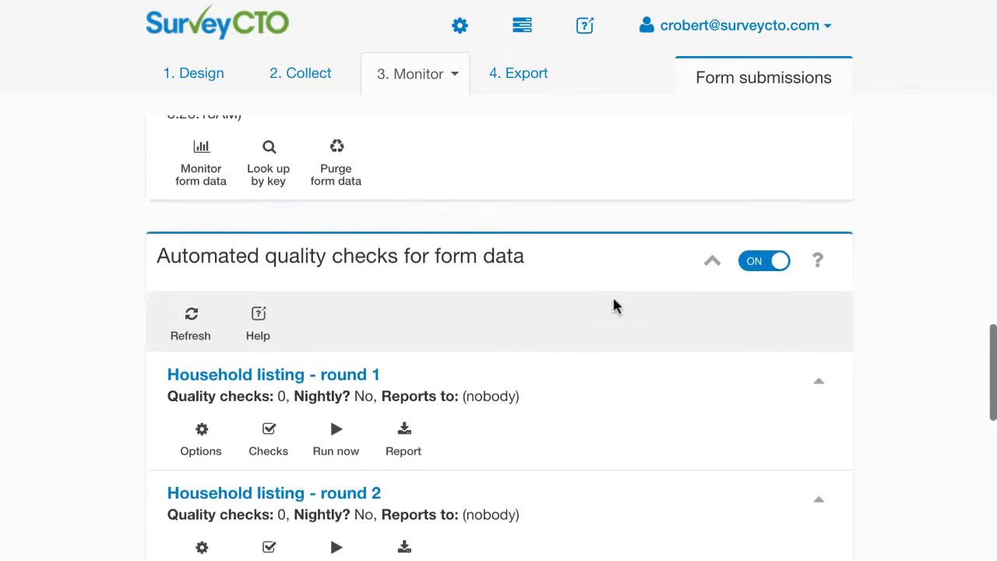
pyautogui.scroll(-3, 614, 304)
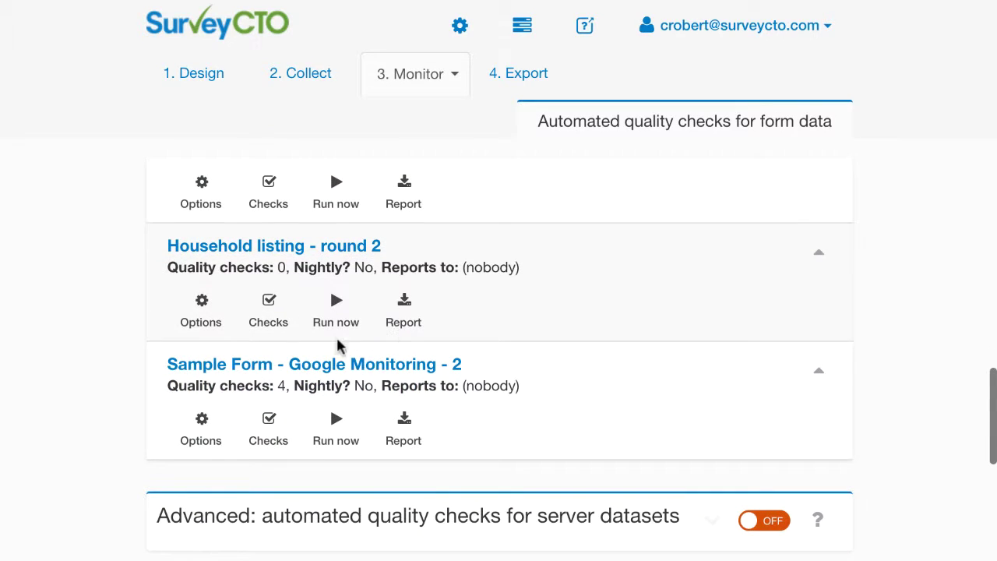
pyautogui.click(272, 305)
pyautogui.scroll(-2, 507, 434)
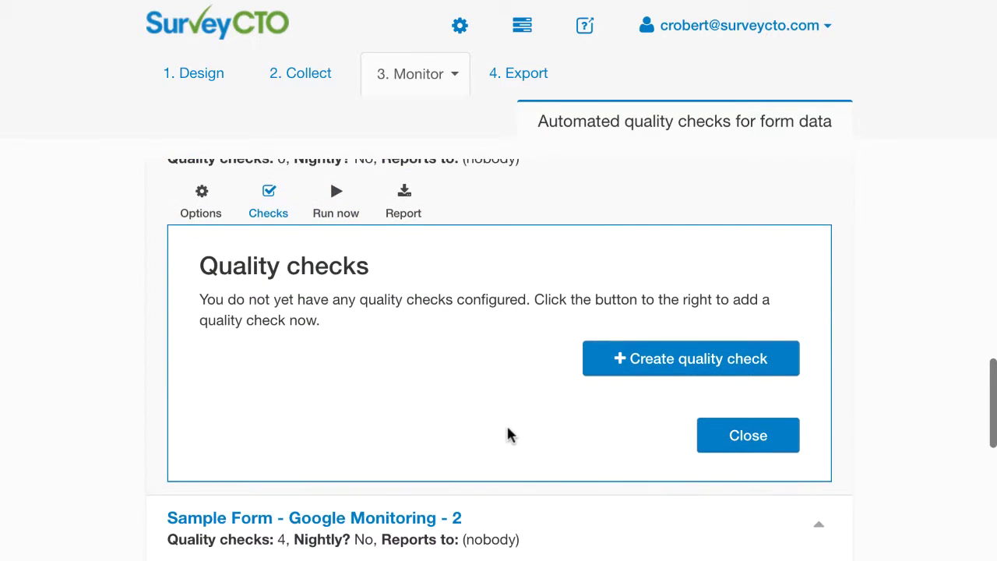
pyautogui.click(662, 351)
pyautogui.scroll(-3, 426, 352)
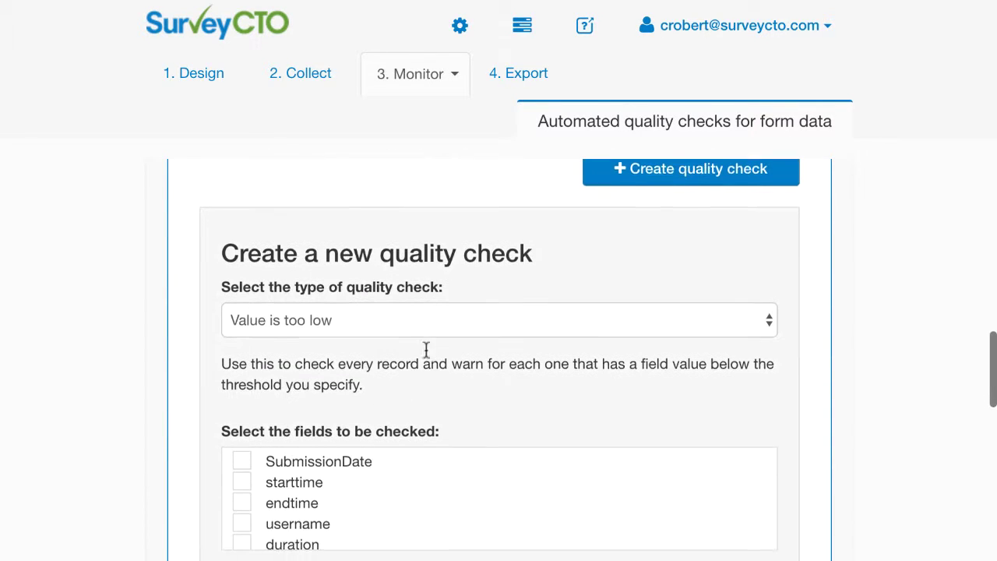
pyautogui.scroll(-1, 426, 351)
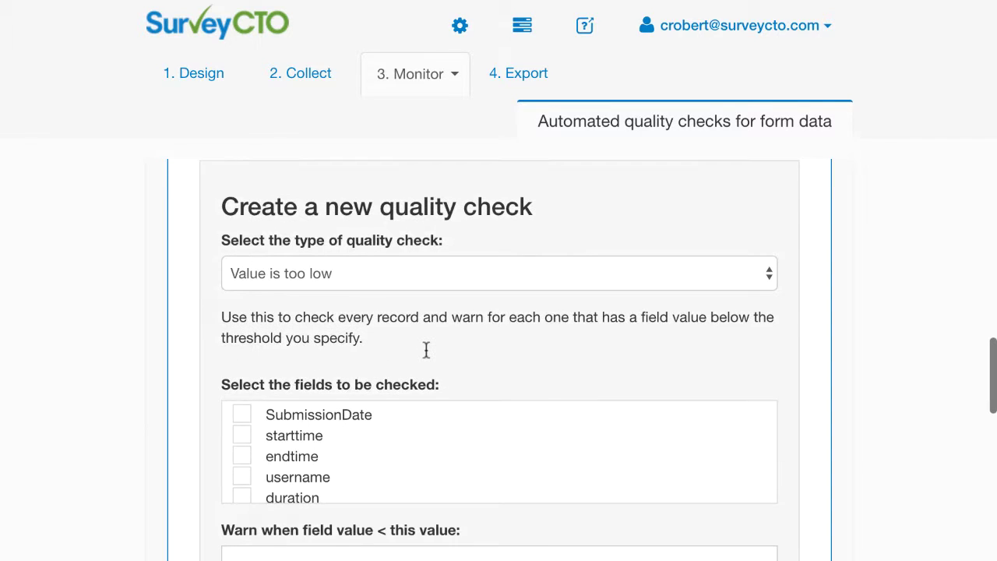
# Step: Apply the check to the duration field with a warning below 100, save it and close the checks list
pyautogui.scroll(1, 426, 351)
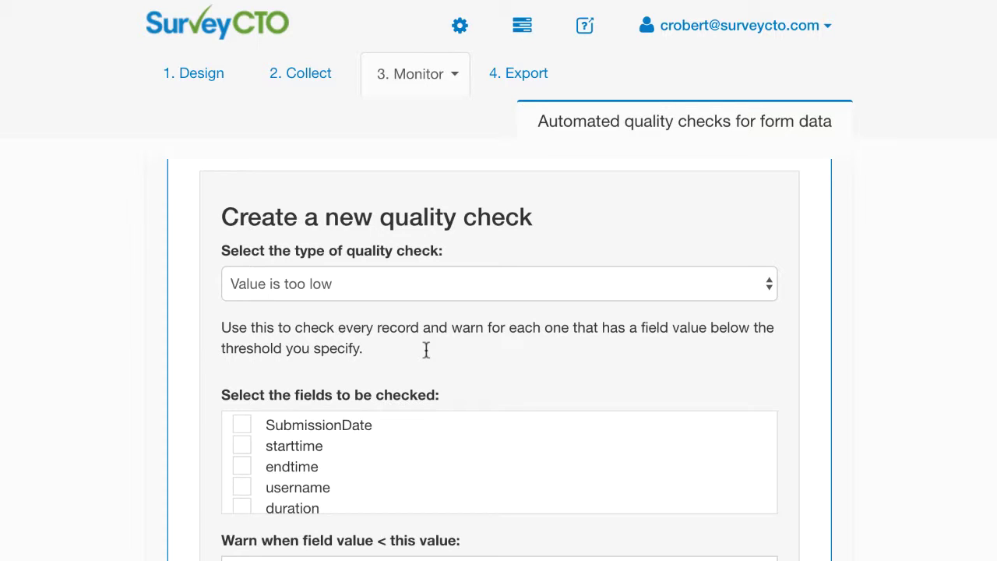
pyautogui.scroll(-1, 408, 451)
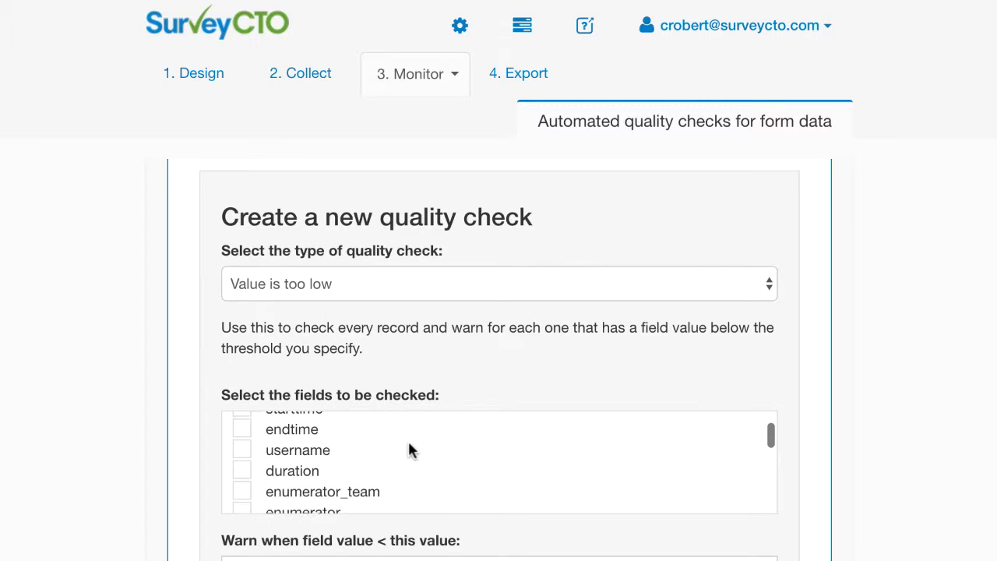
pyautogui.click(243, 472)
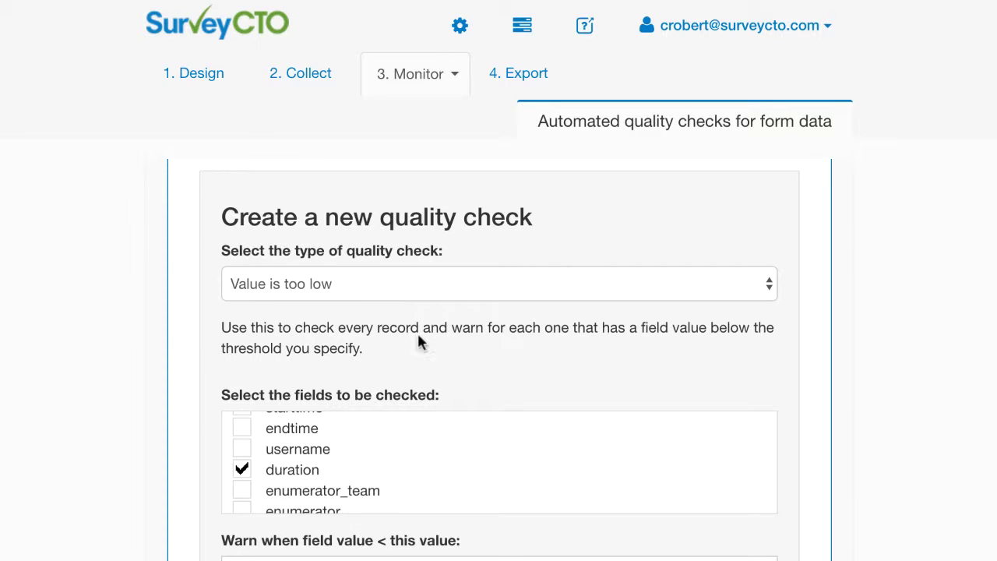
pyautogui.scroll(-4, 417, 335)
pyautogui.click(366, 499)
pyautogui.write('100')
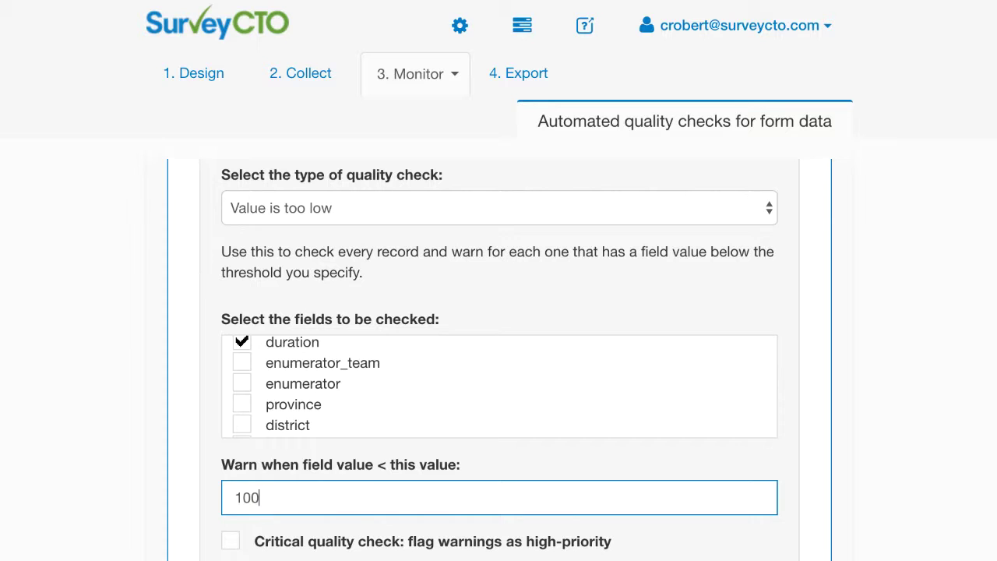
pyautogui.scroll(-2, 848, 394)
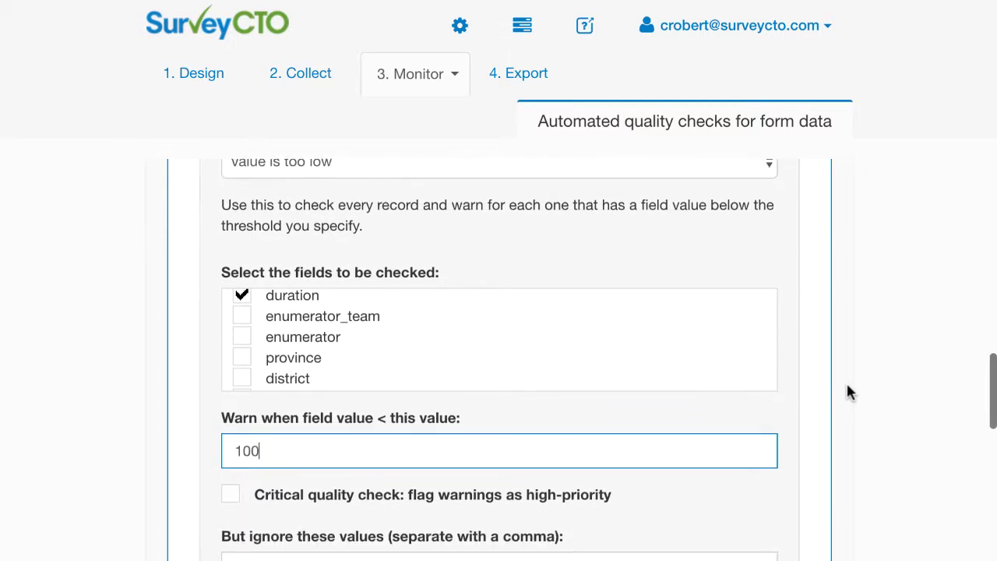
pyautogui.scroll(-1, 847, 391)
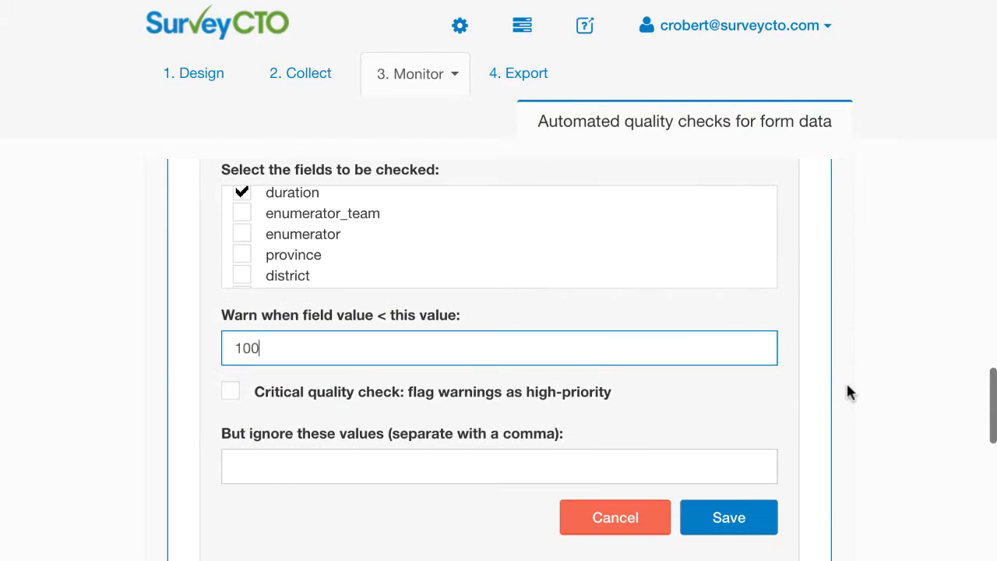
pyautogui.click(729, 516)
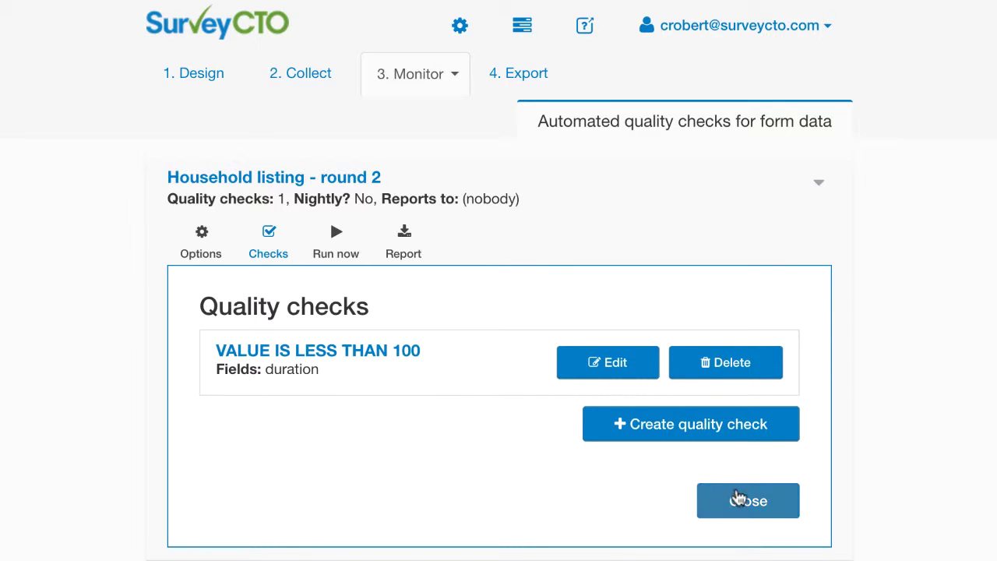
pyautogui.click(735, 498)
# Step: Set all quality checks for Household listing - round 2 to run nightly and save the options
pyautogui.click(201, 238)
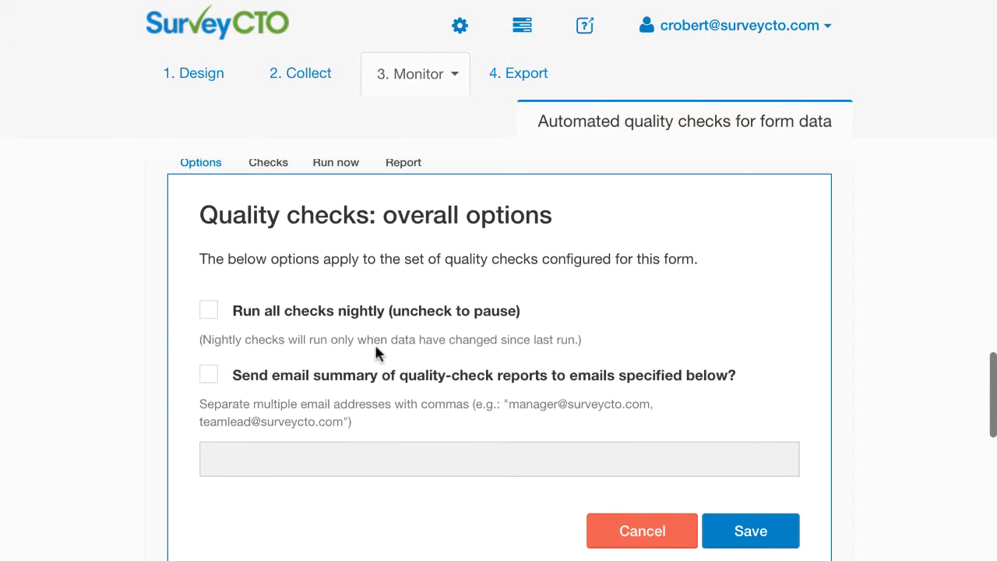
pyautogui.click(208, 311)
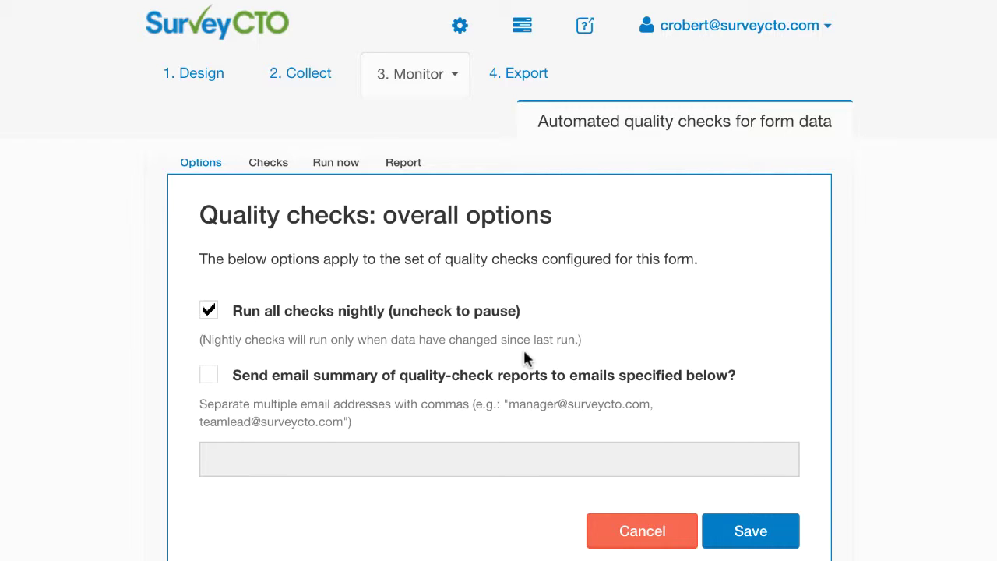
pyautogui.click(750, 531)
# Step: Start another quality check for Household listing - round 2 with the type Value is an outlier
pyautogui.scroll(3, 420, 226)
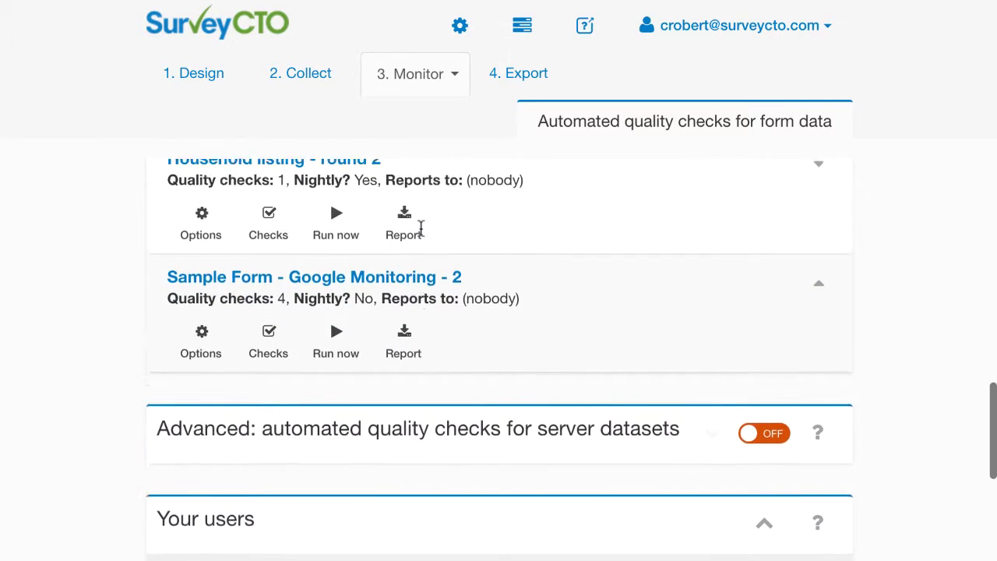
pyautogui.click(273, 326)
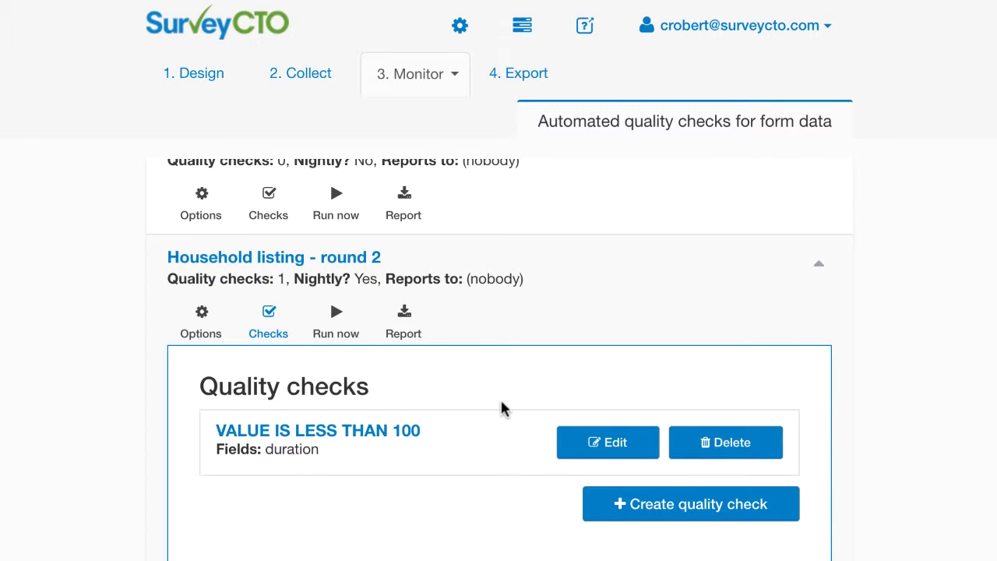
pyautogui.scroll(-3, 502, 408)
pyautogui.scroll(1, 503, 407)
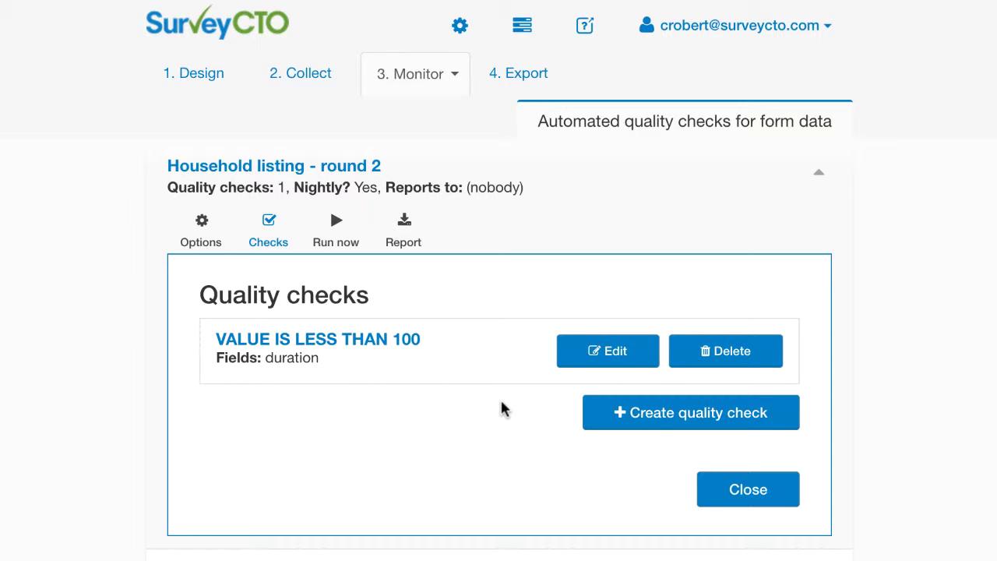
pyautogui.click(634, 409)
pyautogui.scroll(-1, 434, 383)
pyautogui.scroll(-3, 434, 383)
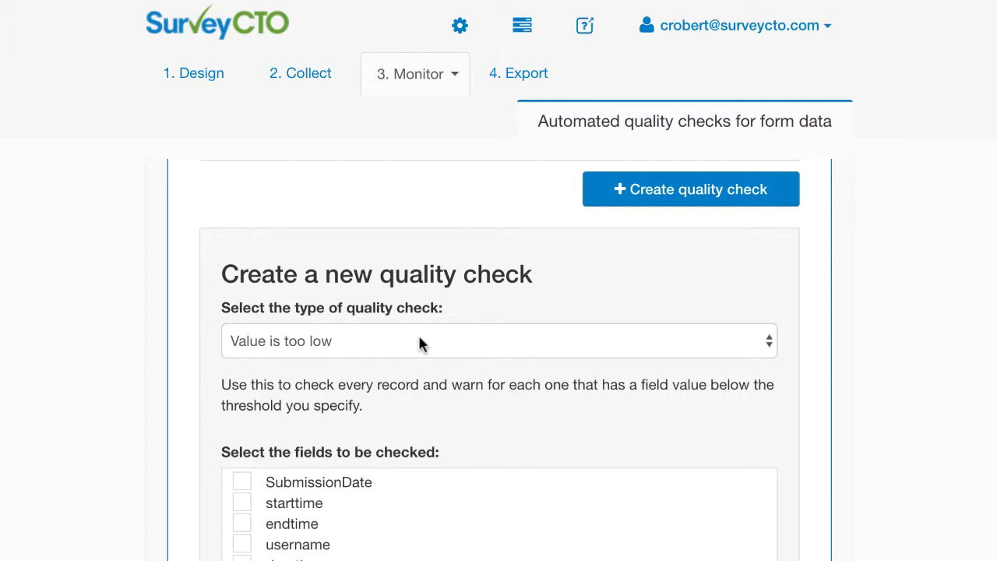
pyautogui.click(420, 345)
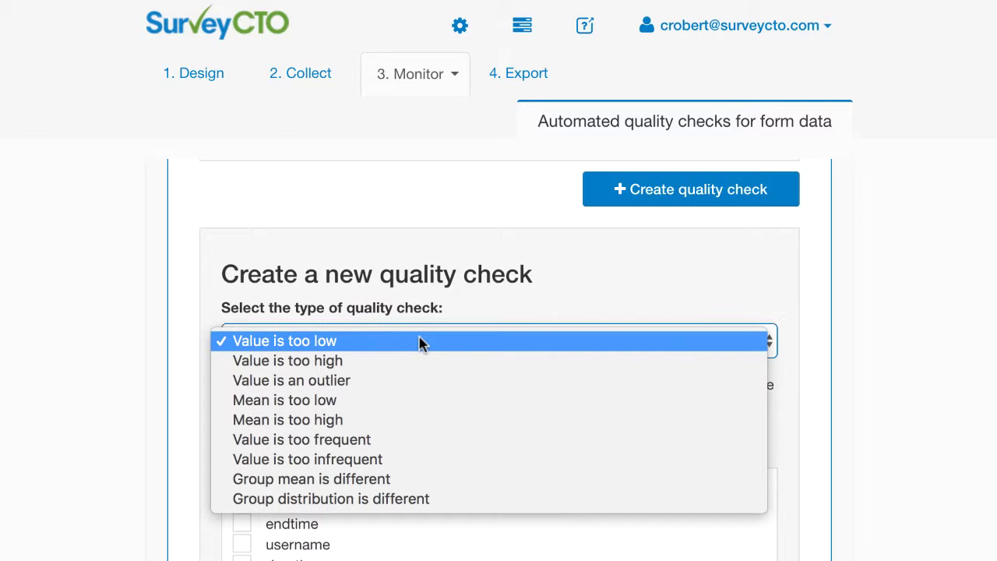
pyautogui.click(374, 387)
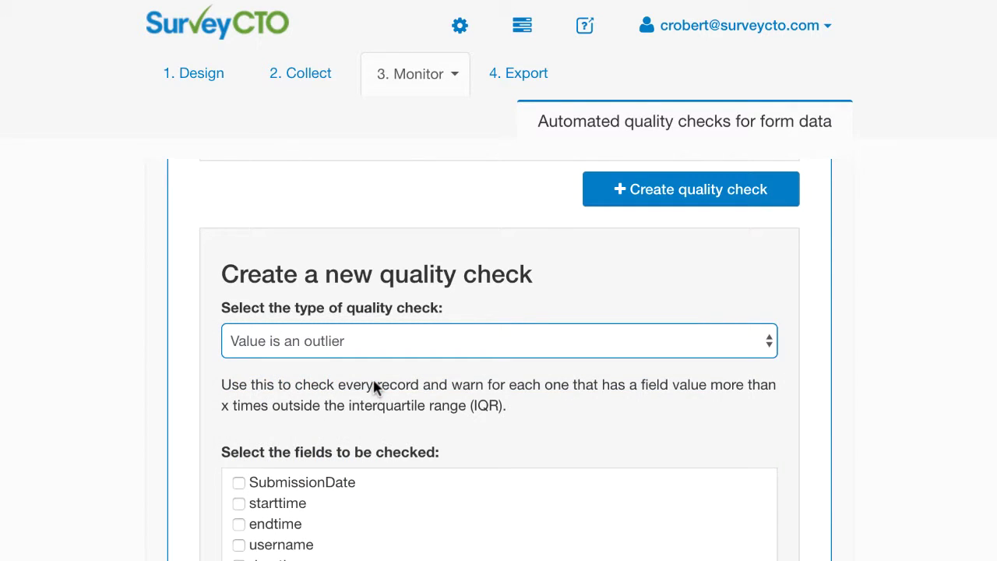
# Step: Apply the outlier check to the duration field with a warning at 1.5 times outside the IQR, and save it
pyautogui.scroll(-3, 189, 475)
pyautogui.scroll(-1, 321, 385)
pyautogui.click(285, 394)
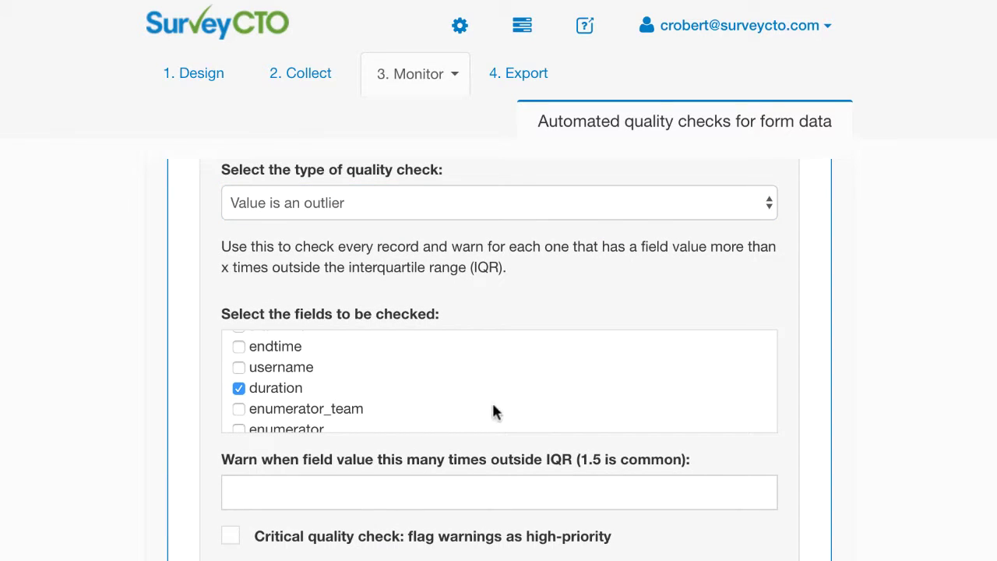
pyautogui.scroll(-2, 494, 410)
pyautogui.scroll(-2, 460, 449)
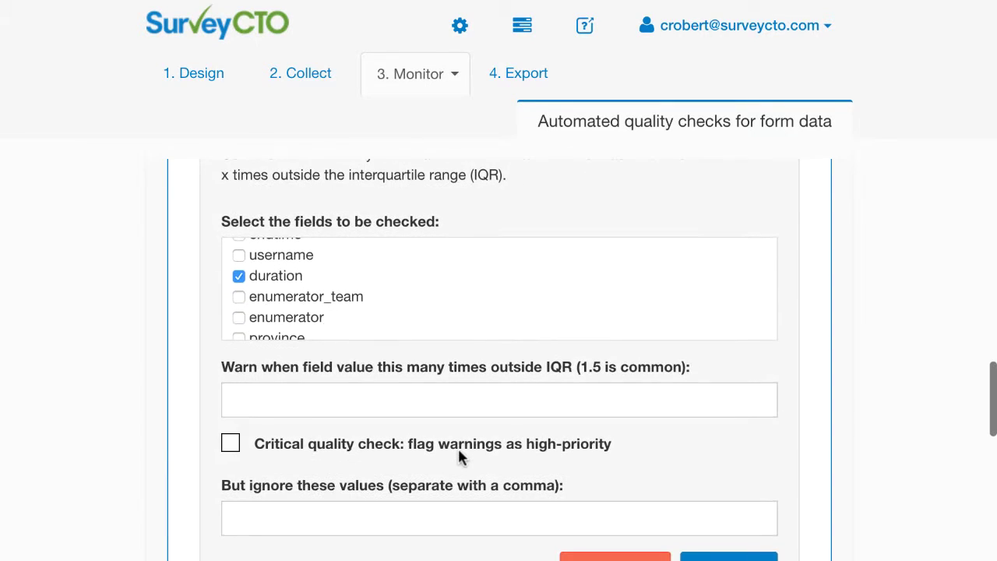
pyautogui.click(395, 397)
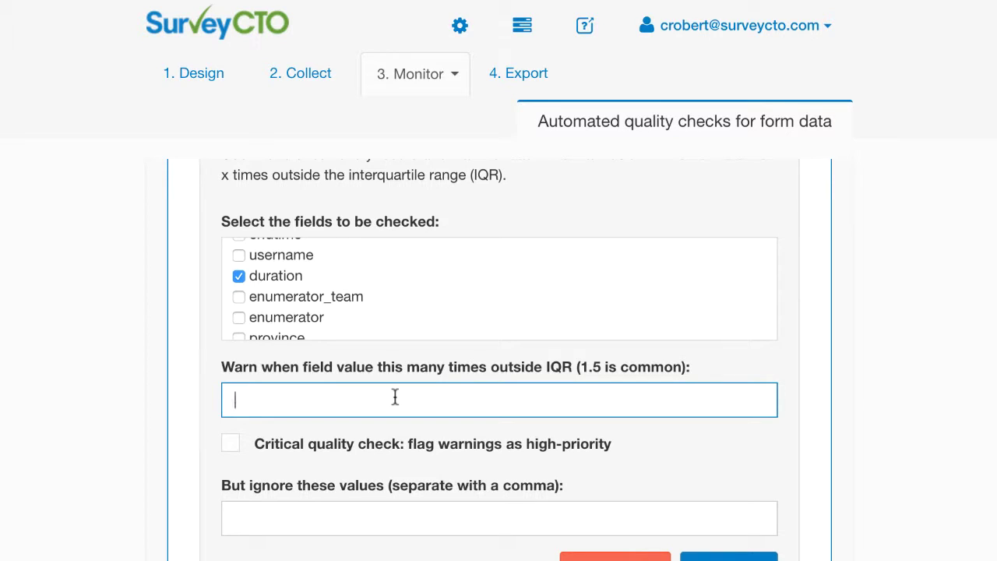
pyautogui.write('1.5')
pyautogui.scroll(-1, 580, 474)
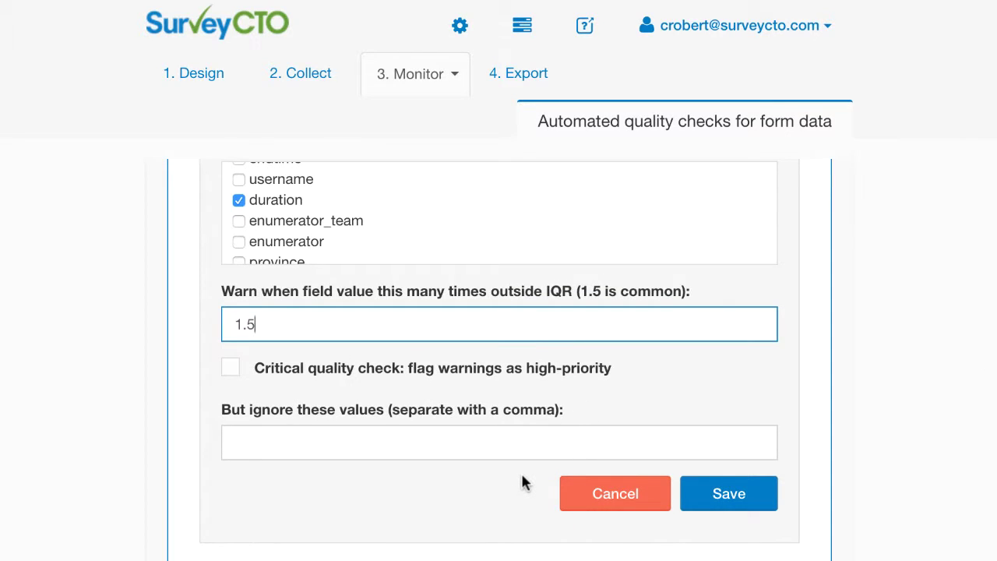
pyautogui.click(731, 495)
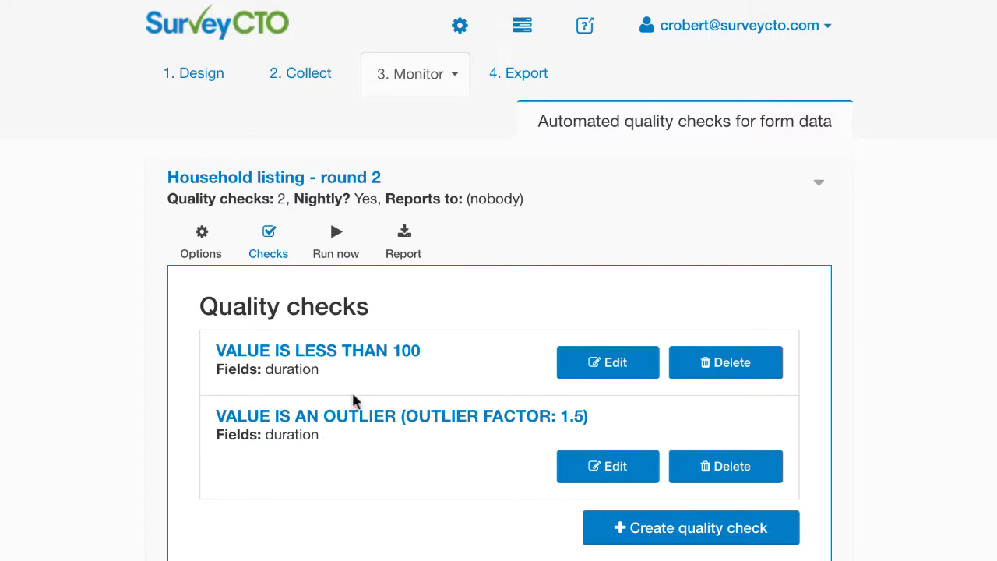
# Step: Run the quality checks for Household listing - round 2 immediately and decline the full report download
pyautogui.click(337, 234)
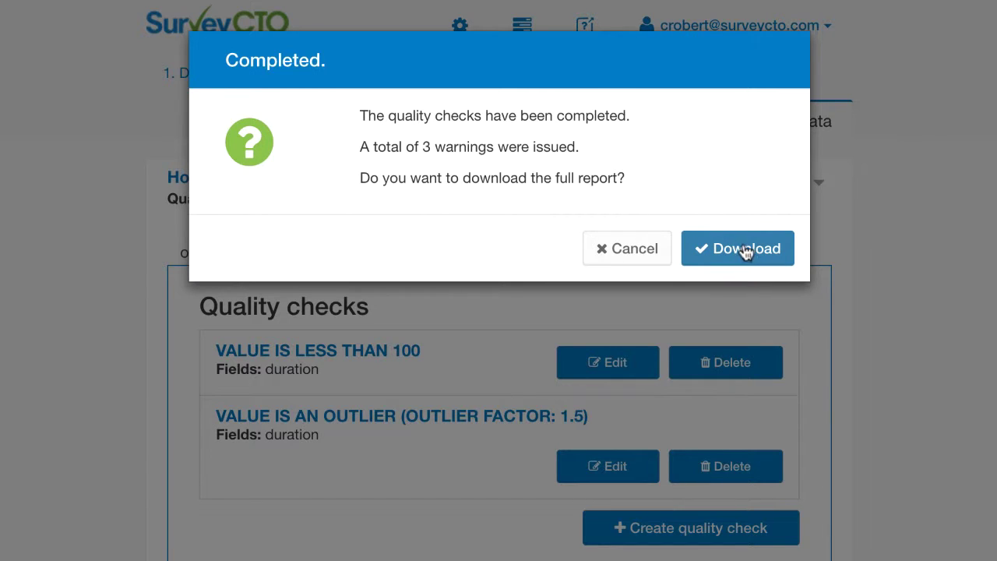
pyautogui.click(627, 249)
# Step: Open all submissions of Household listing - round 2 in the Data Explorer and view the configured quality checks
pyautogui.scroll(7, 429, 320)
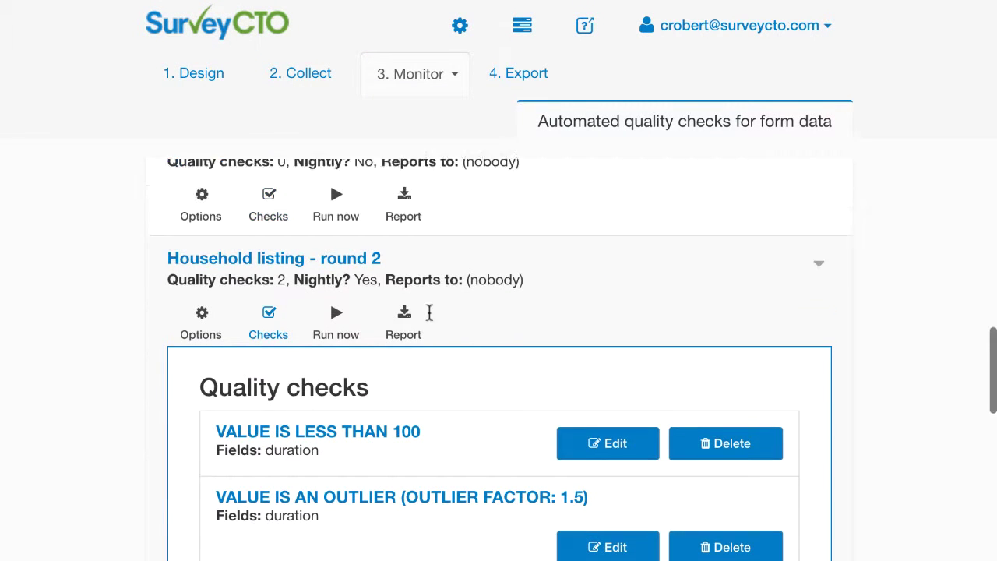
pyautogui.scroll(3, 430, 319)
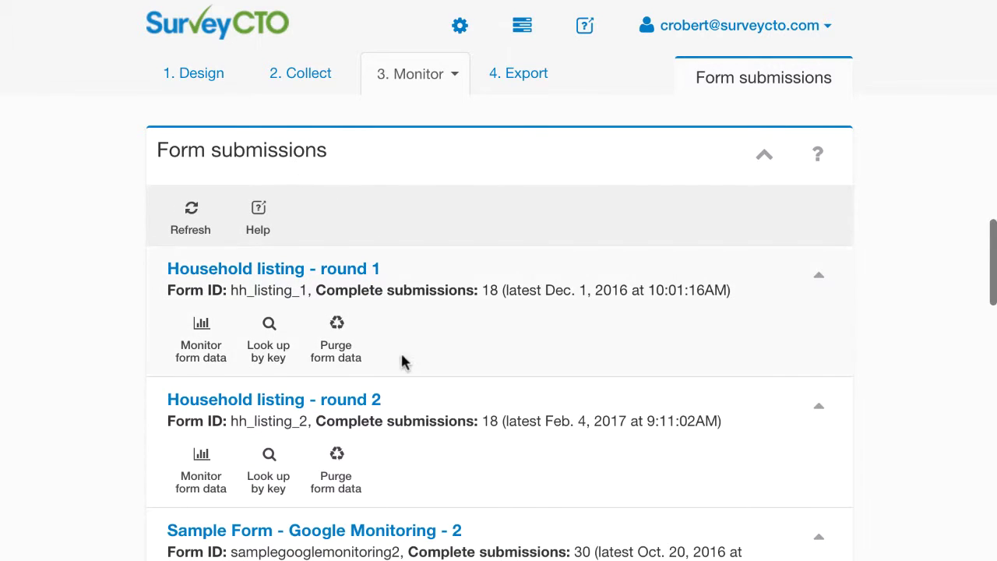
pyautogui.scroll(-1, 412, 425)
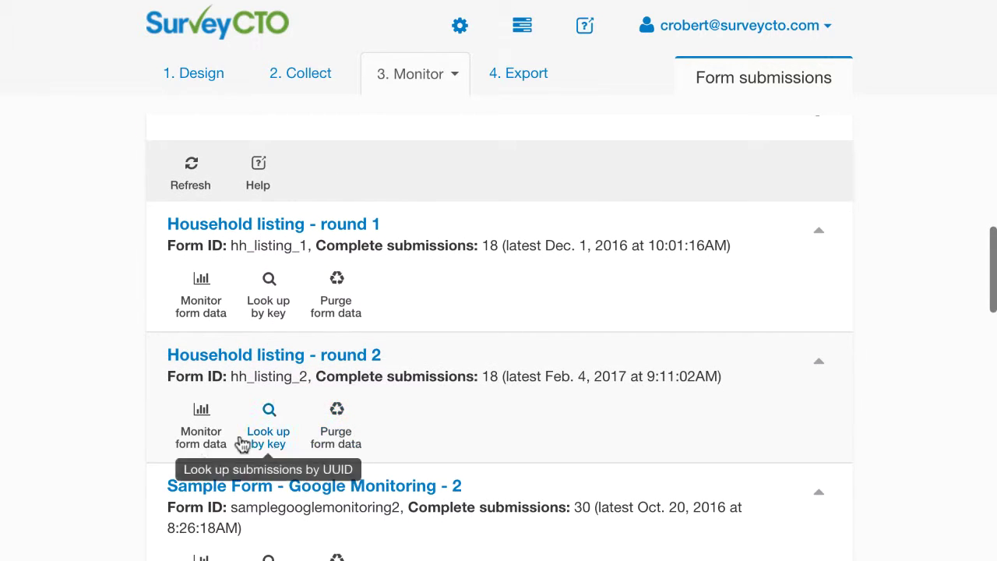
pyautogui.click(202, 416)
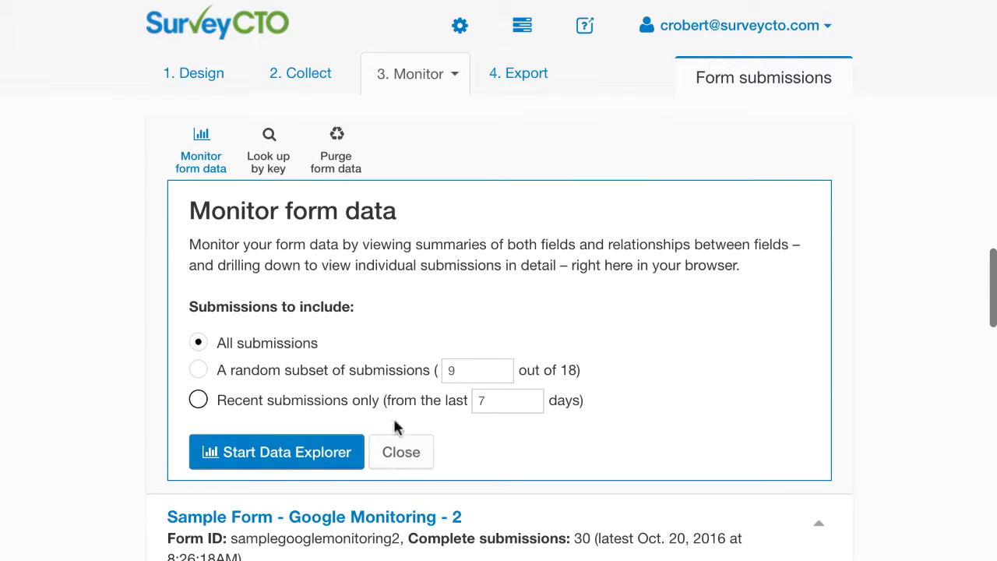
pyautogui.click(320, 452)
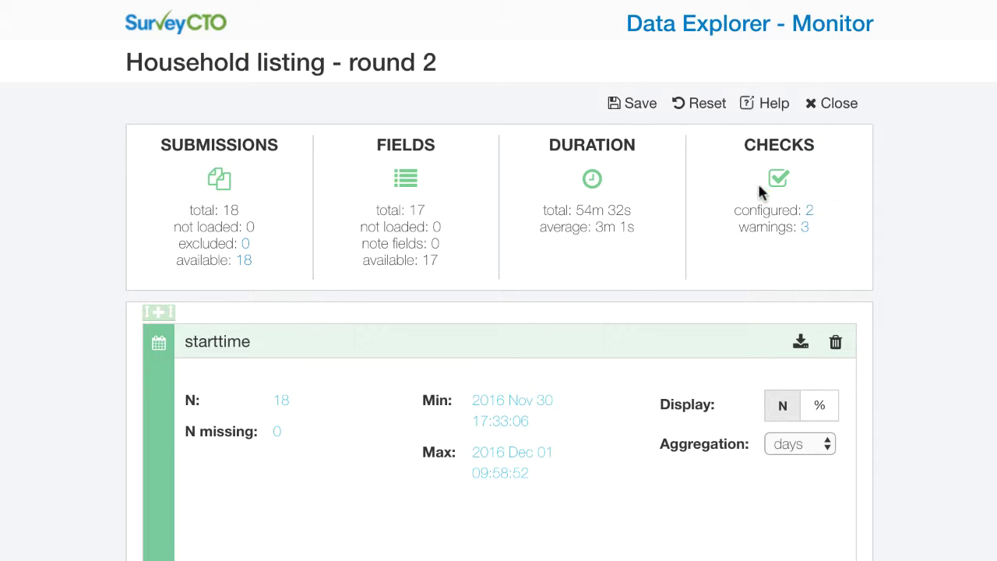
pyautogui.click(810, 211)
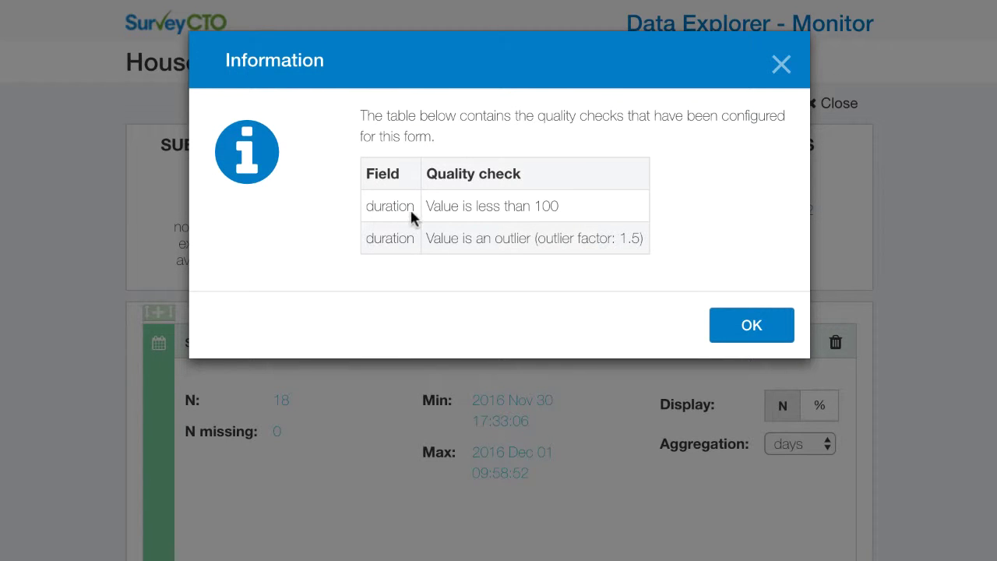
# Step: Close the configured checks list, then open the form's quality check warnings, read through them and close the list
pyautogui.click(749, 324)
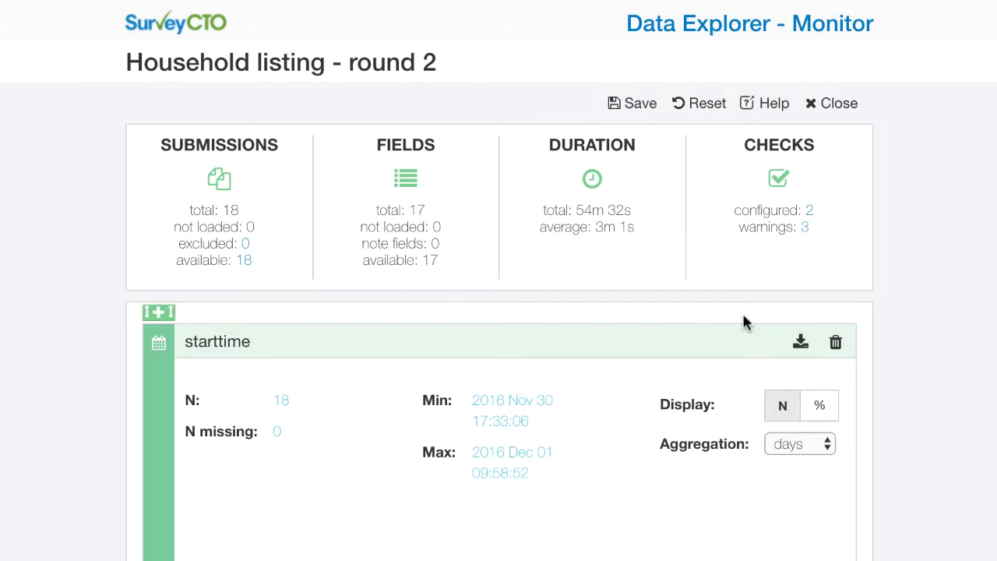
pyautogui.click(804, 228)
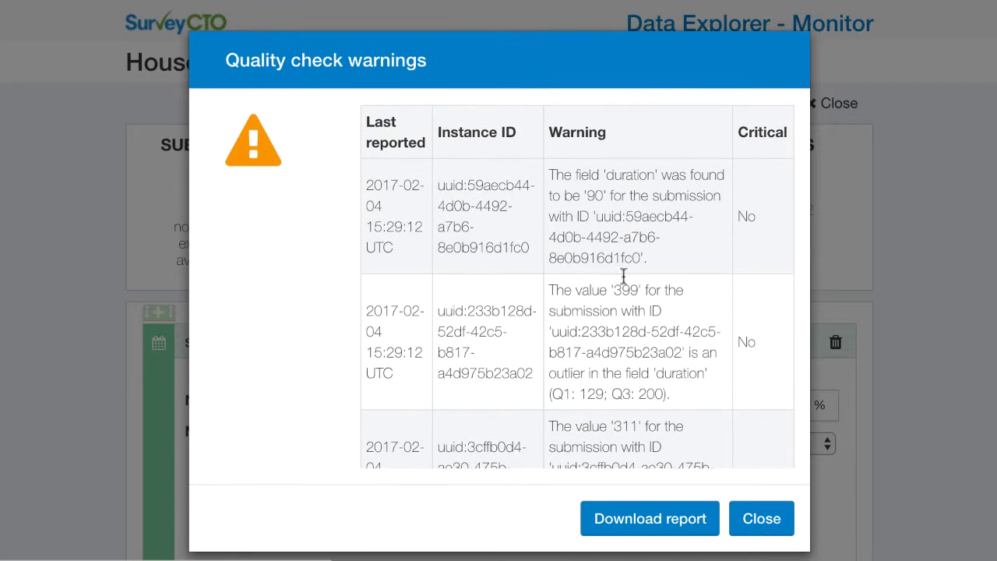
pyautogui.scroll(-2, 623, 363)
pyautogui.scroll(3, 557, 364)
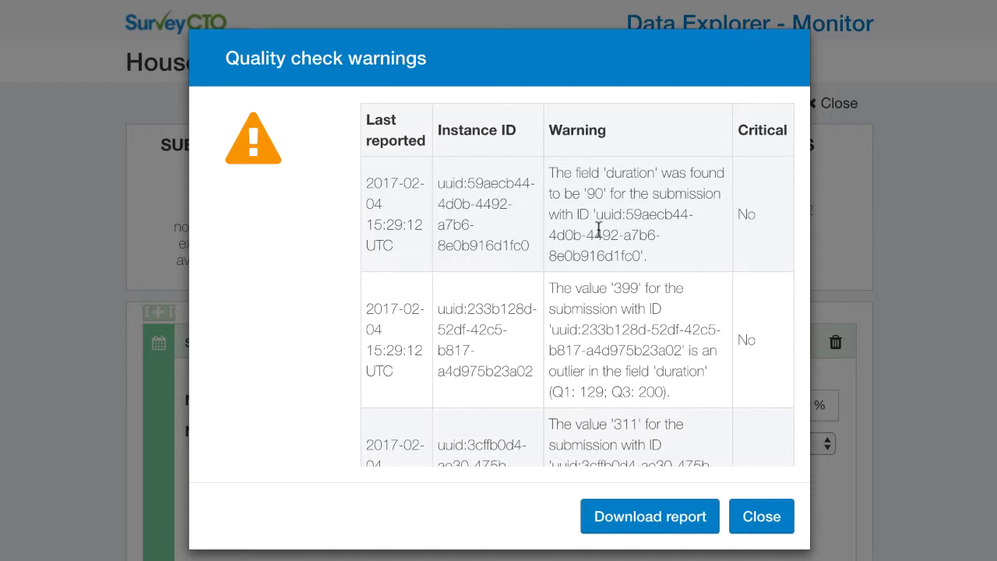
pyautogui.scroll(-2, 598, 227)
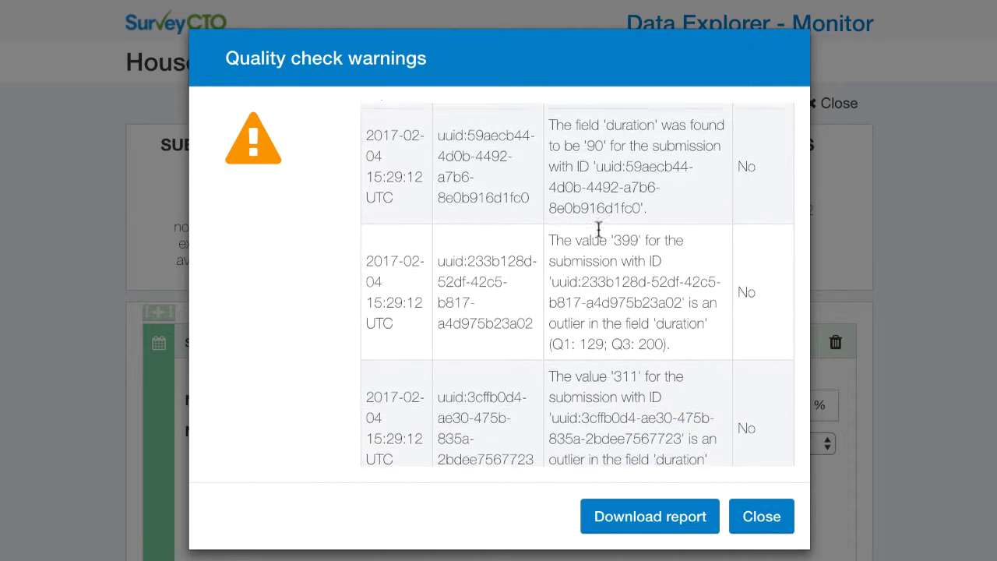
pyautogui.scroll(-1, 588, 268)
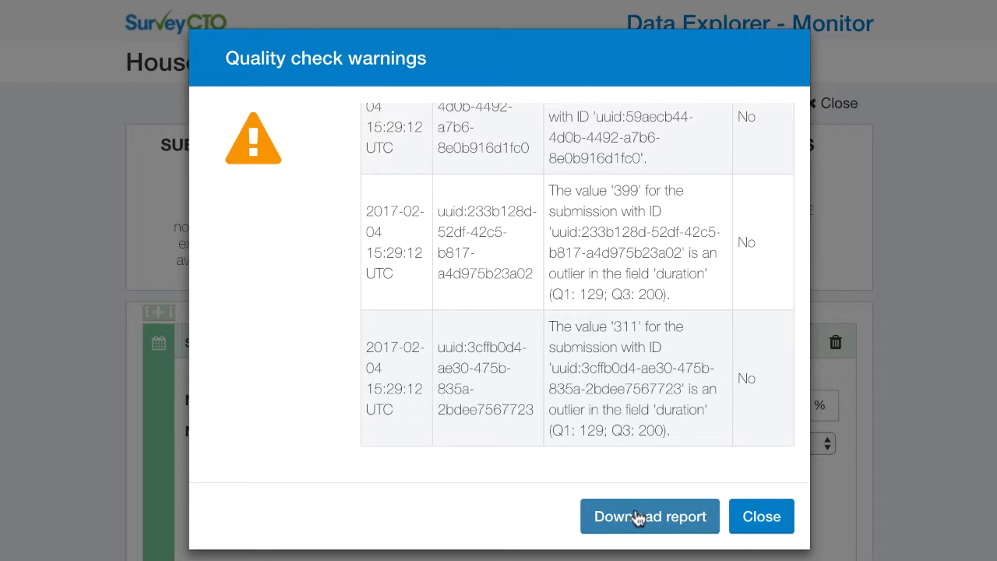
pyautogui.click(763, 518)
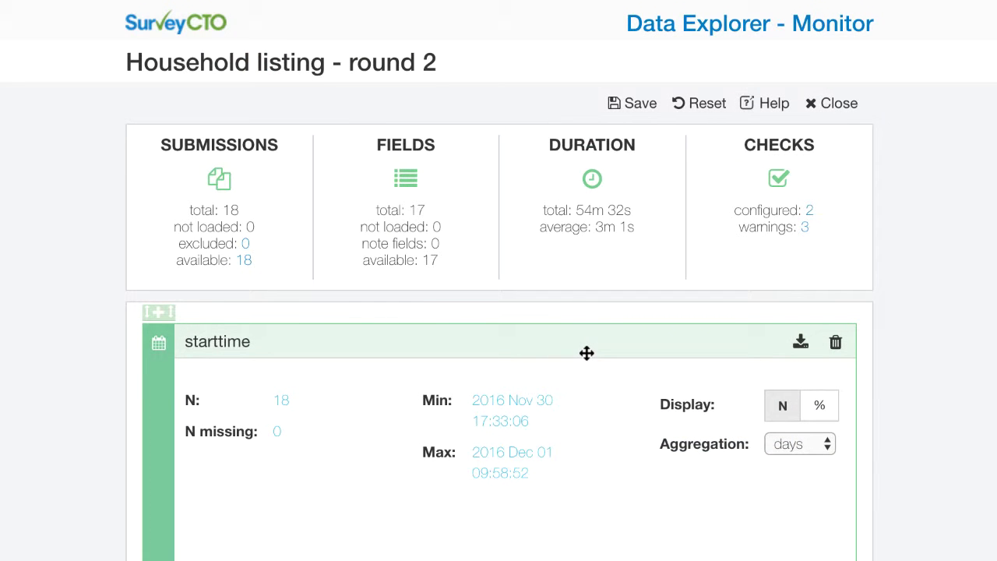
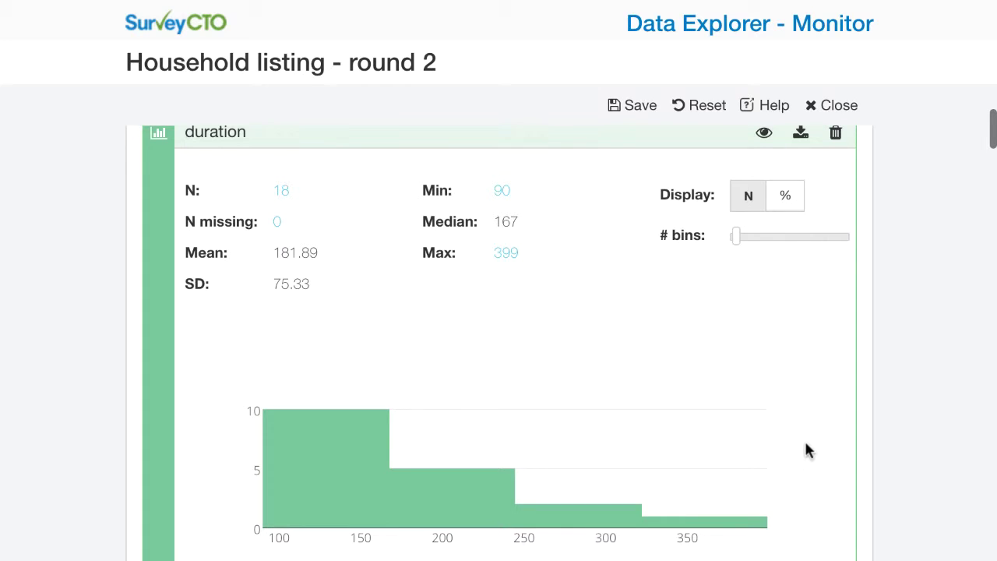
# Step: Examine the quality check warnings listed below the histogram of the duration field
pyautogui.scroll(-3, 808, 450)
pyautogui.scroll(-4, 808, 450)
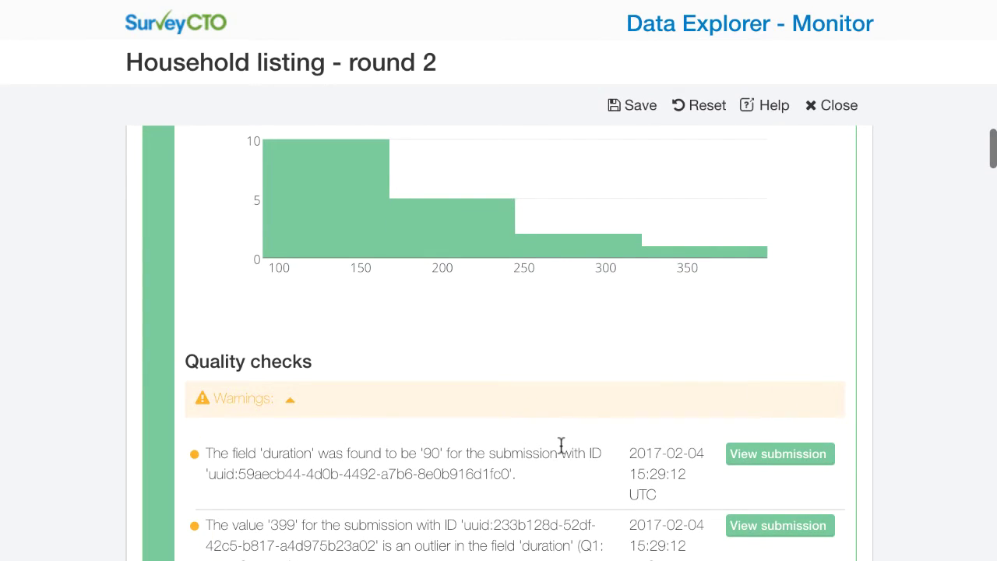
pyautogui.scroll(-2, 560, 445)
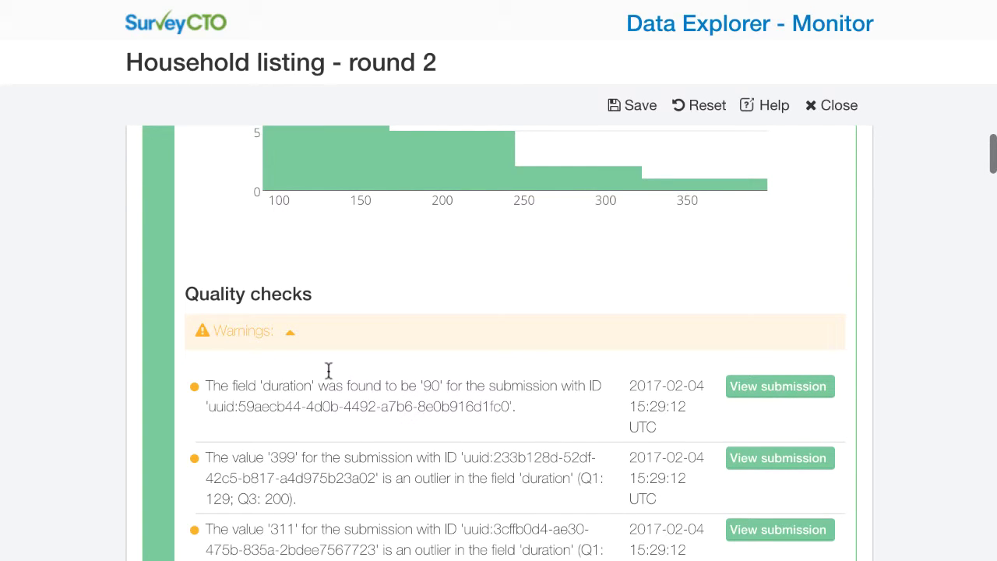
pyautogui.scroll(-2, 419, 399)
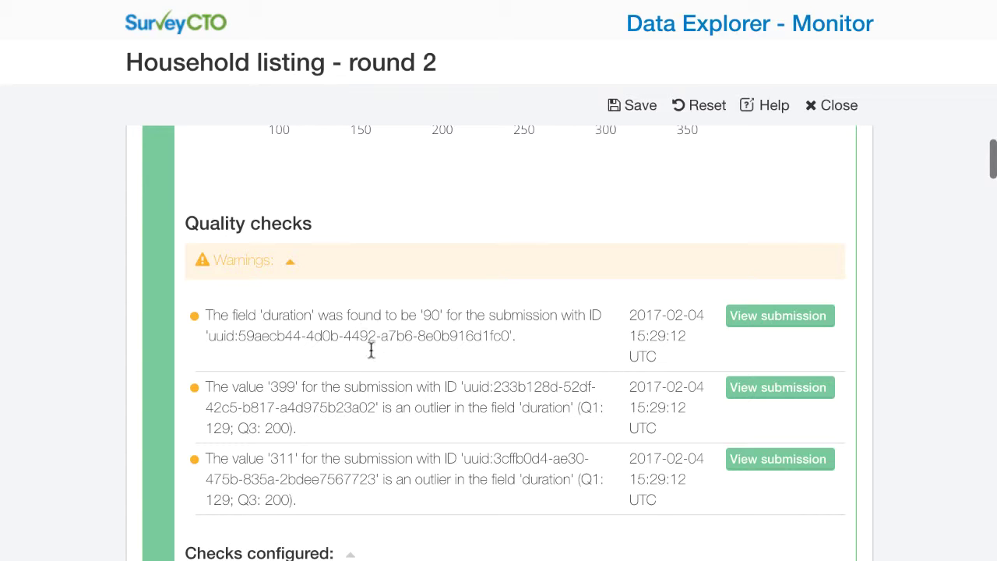
# Step: View the submission flagged for a duration of 90, examine its answers including the consent response, and close it
pyautogui.click(768, 320)
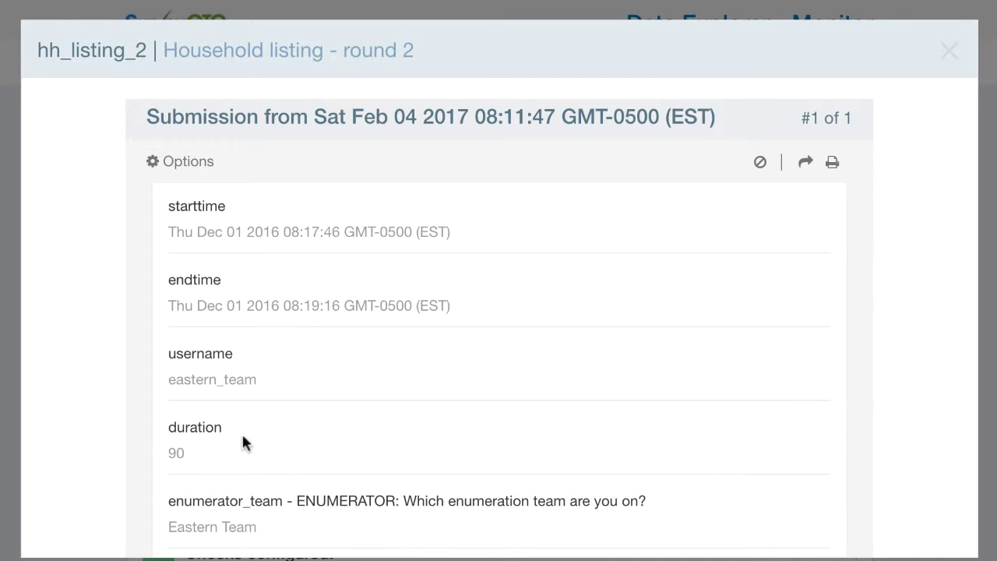
pyautogui.scroll(-5, 316, 426)
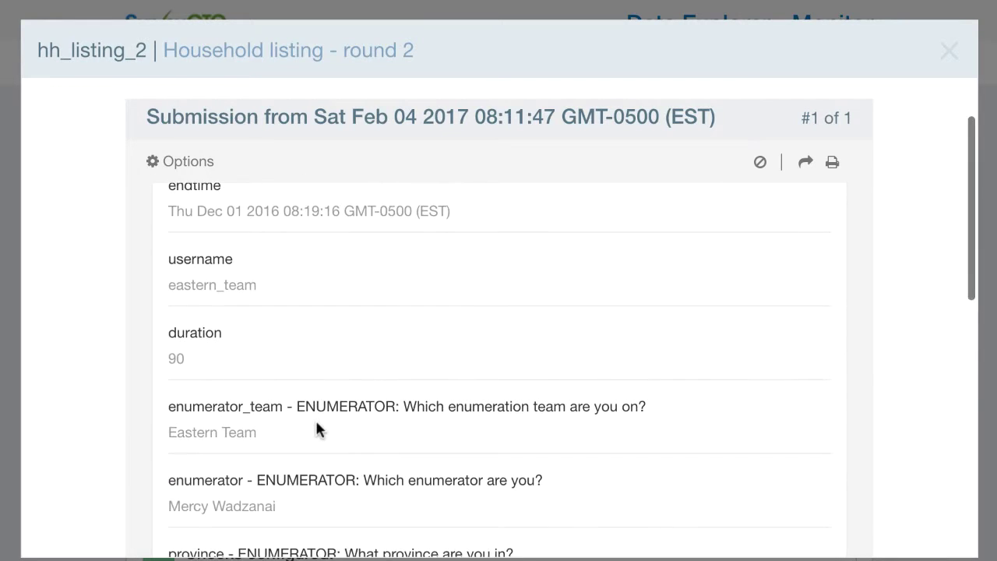
pyautogui.scroll(-6, 316, 423)
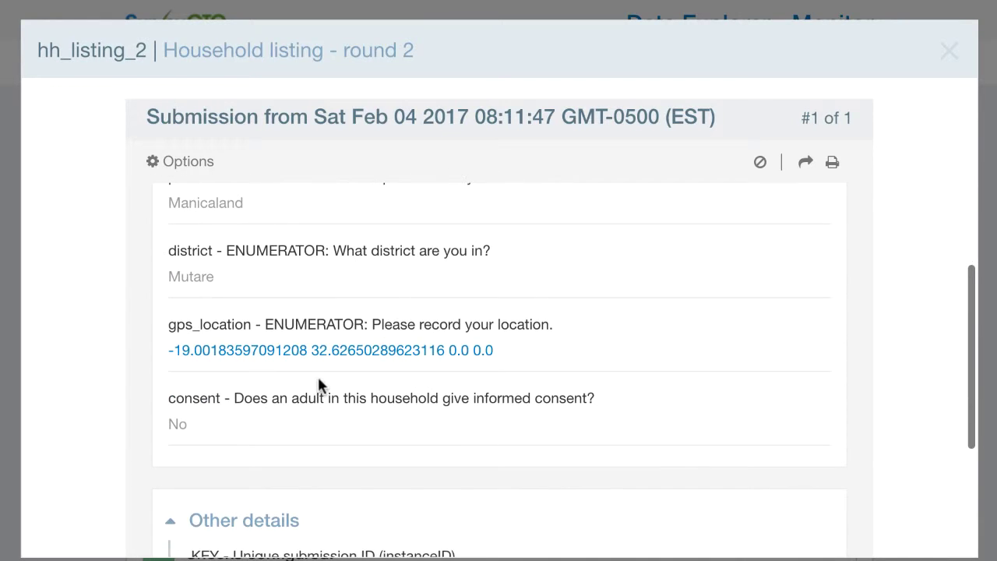
pyautogui.scroll(-2, 317, 376)
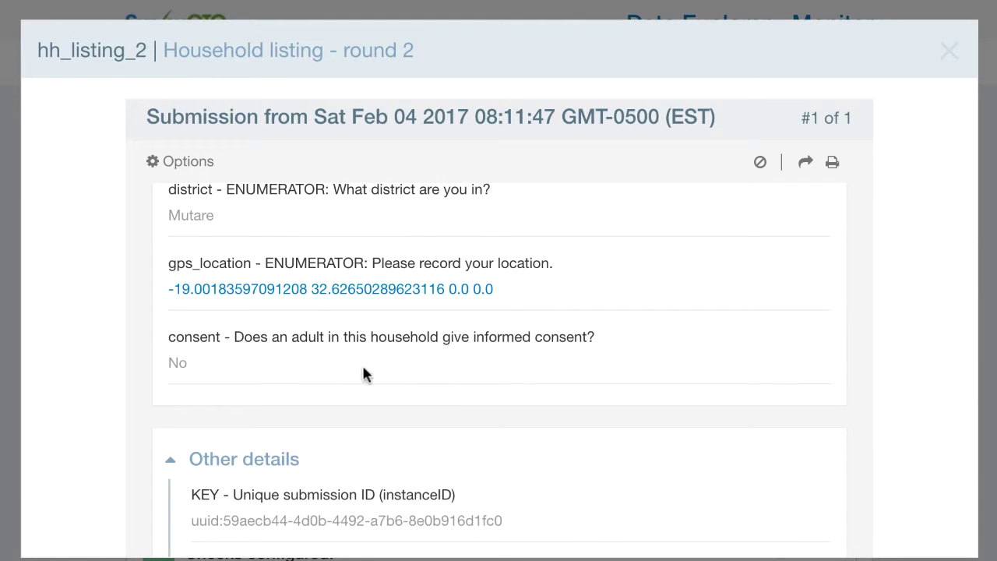
pyautogui.doubleClick(179, 361)
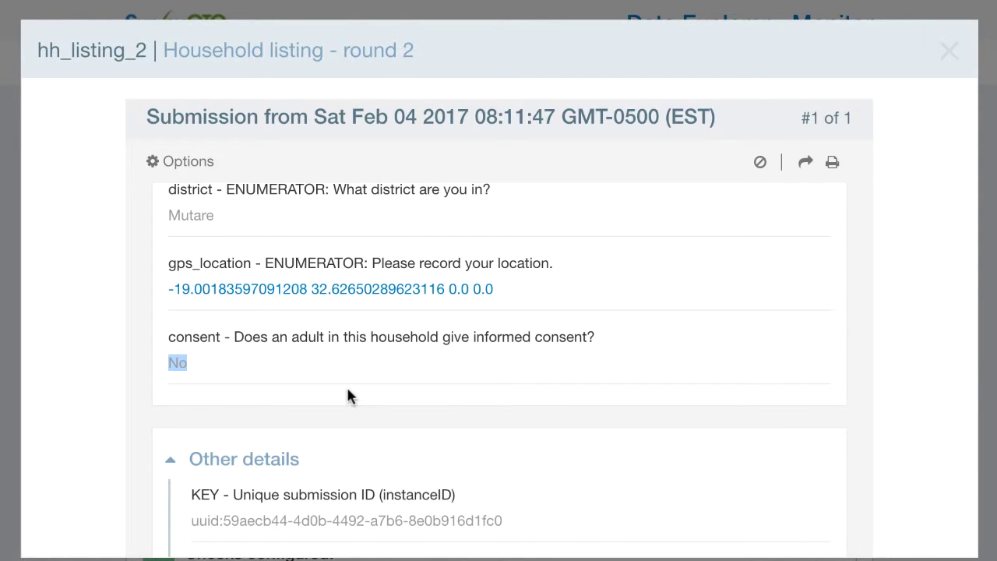
pyautogui.scroll(-4, 596, 382)
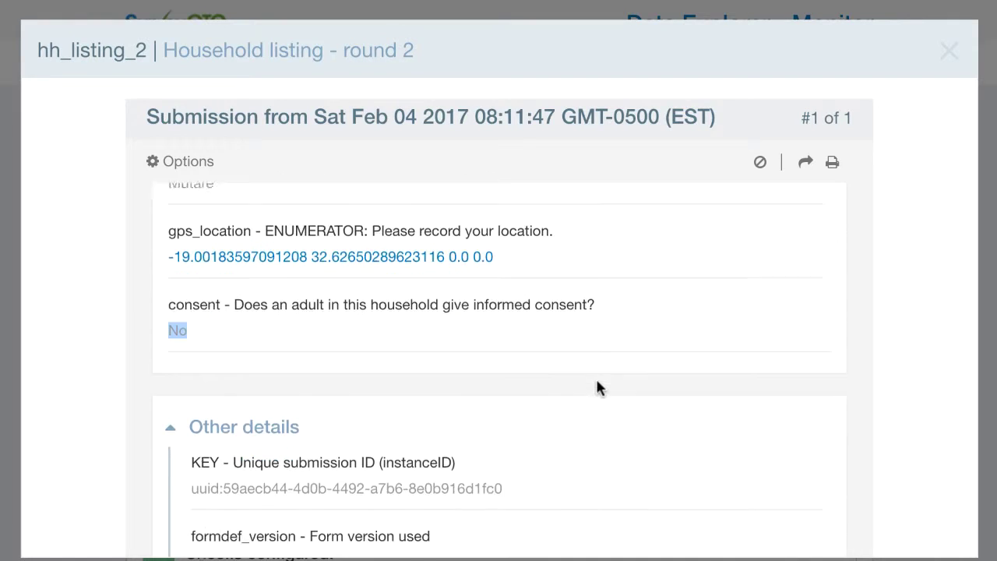
pyautogui.scroll(-1, 597, 339)
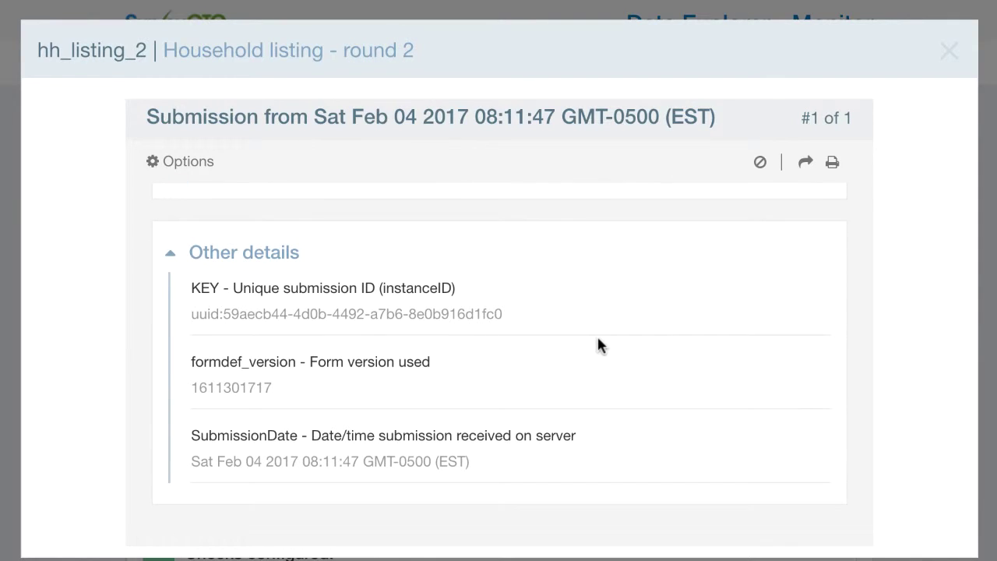
pyautogui.click(945, 55)
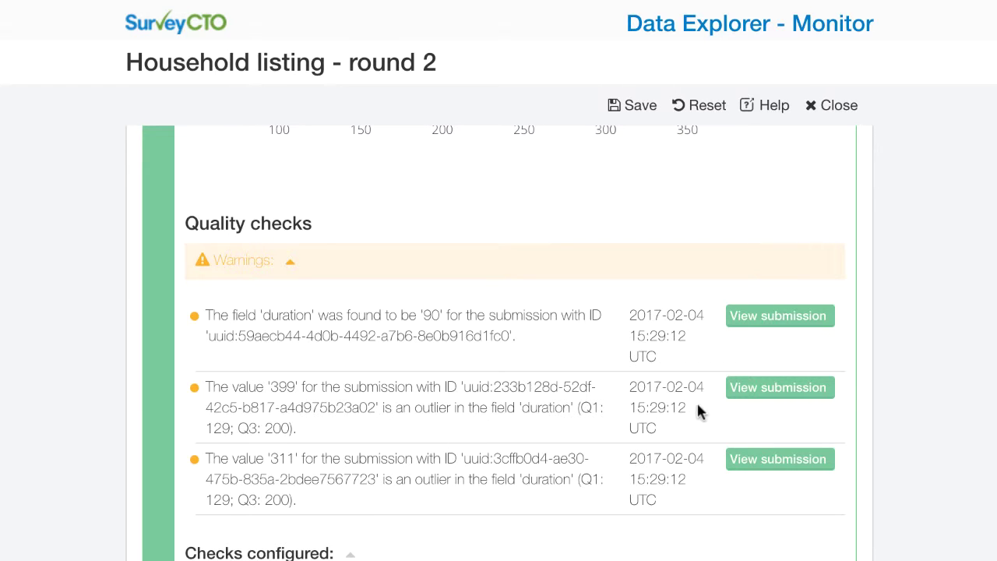
# Step: View the submission flagged as an outlier with a duration of 399 and review its answers up to the consent questions
pyautogui.click(774, 387)
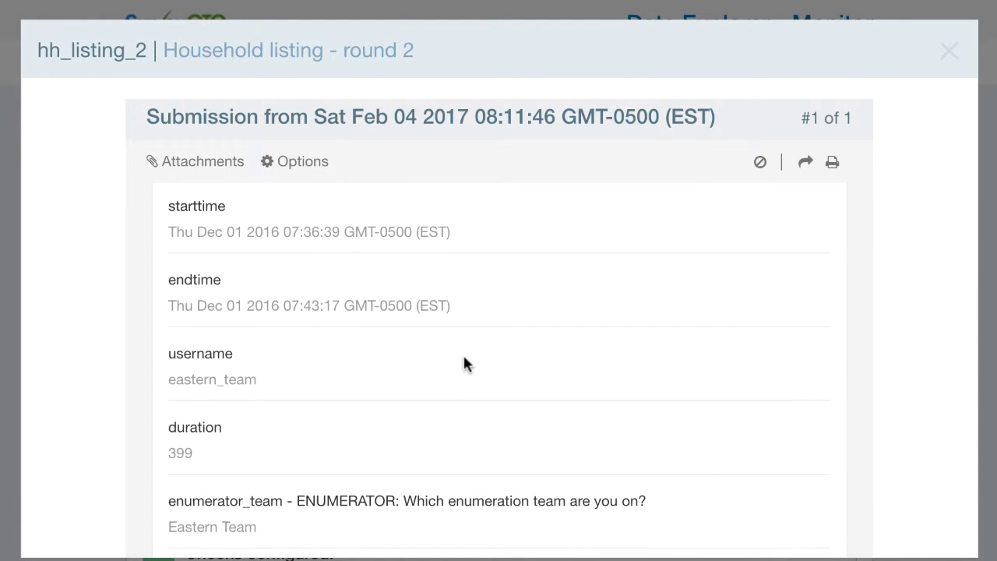
pyautogui.scroll(-3, 464, 359)
pyautogui.scroll(-6, 464, 359)
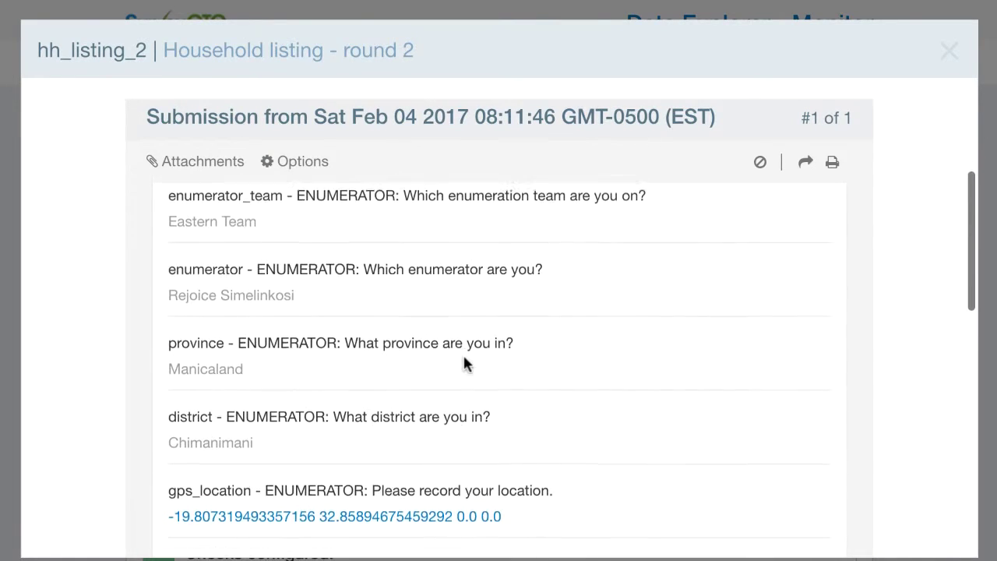
pyautogui.scroll(-3, 465, 359)
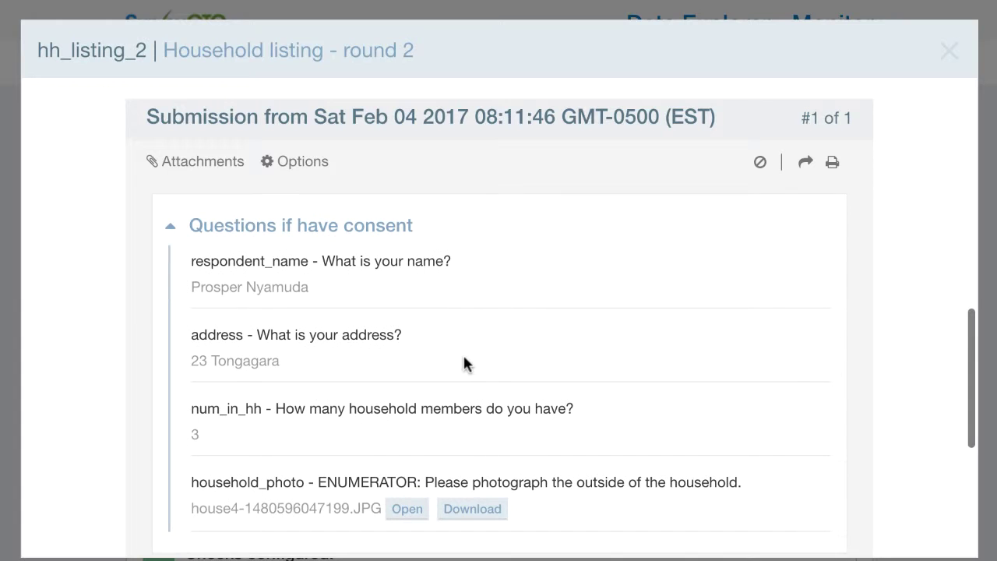
pyautogui.scroll(-1, 464, 360)
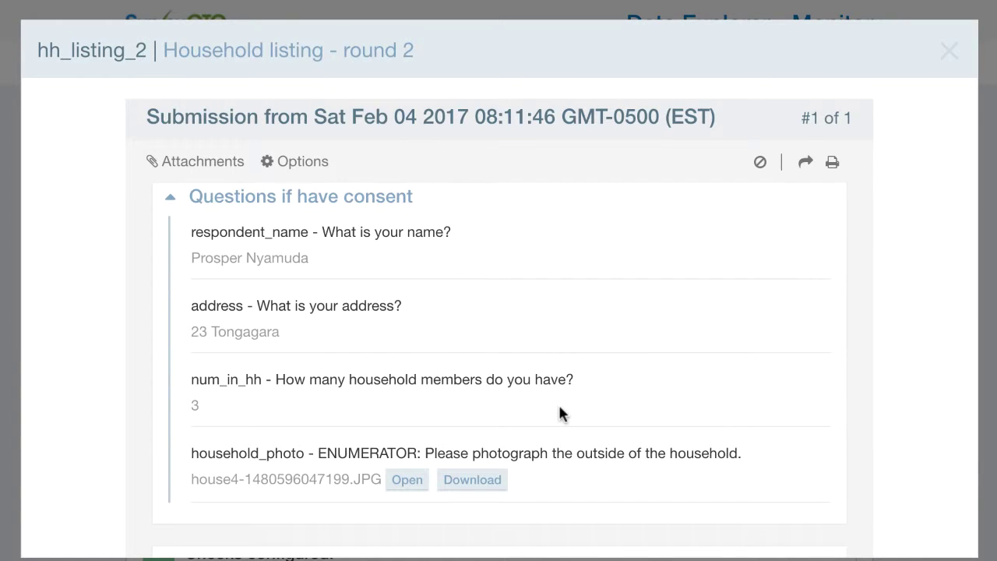
# Step: Display the household photo in the flagged submission and look through the remaining submission details
pyautogui.scroll(-2, 545, 411)
pyautogui.click(401, 414)
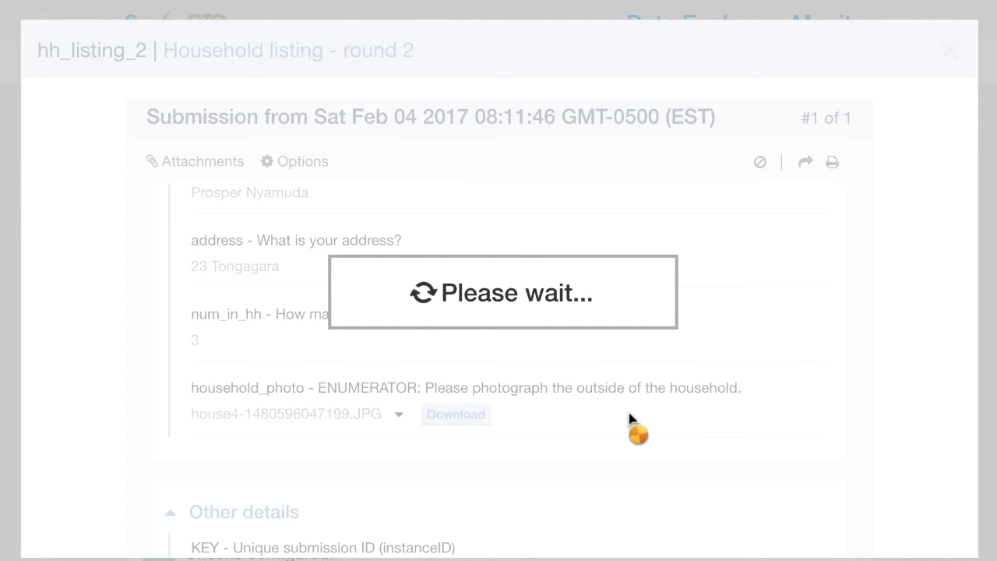
pyautogui.scroll(-6, 675, 382)
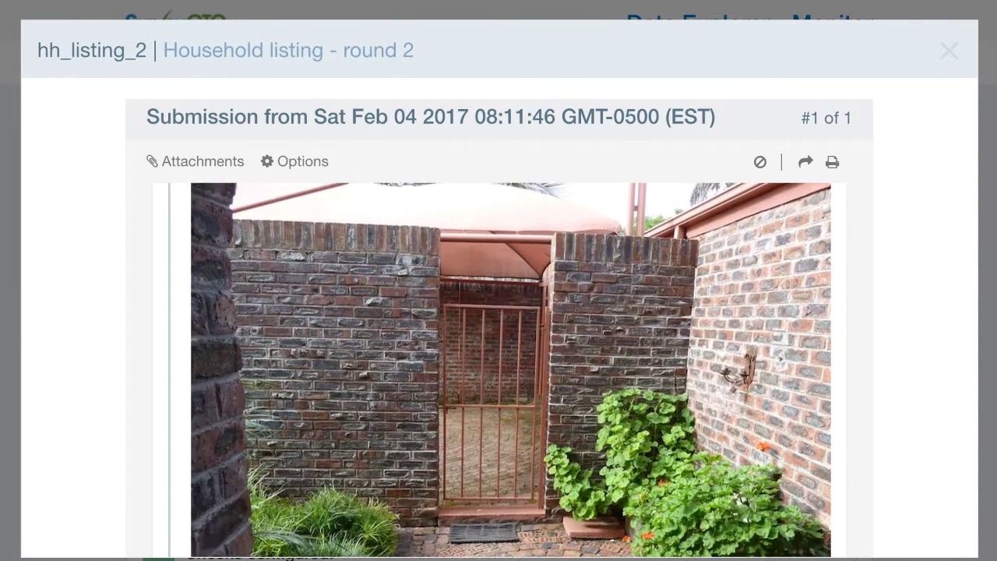
pyautogui.scroll(-12, 674, 383)
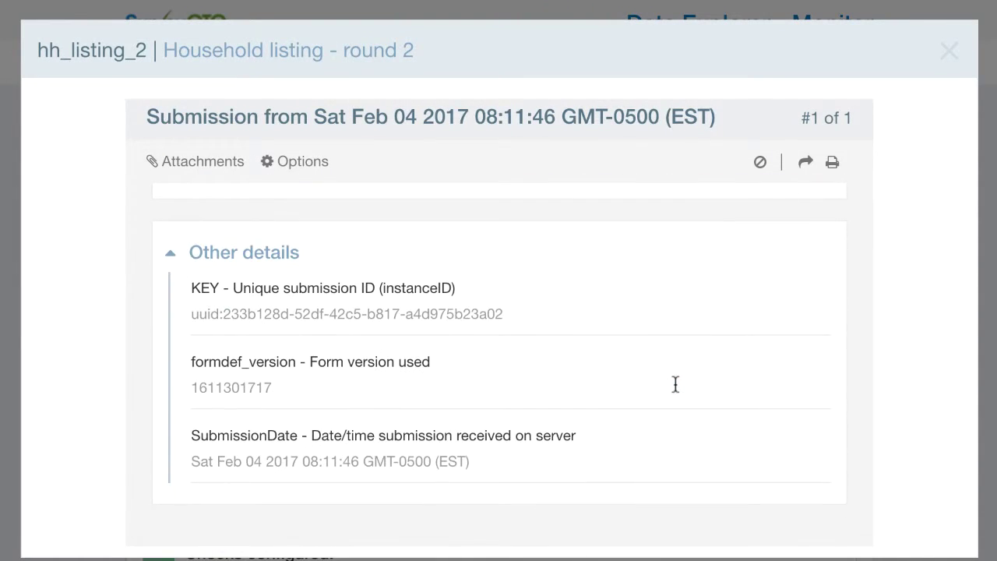
# Step: Return to the enumerator answer of the flagged submission, highlight the enumerator's name, and close the submission
pyautogui.scroll(15, 675, 382)
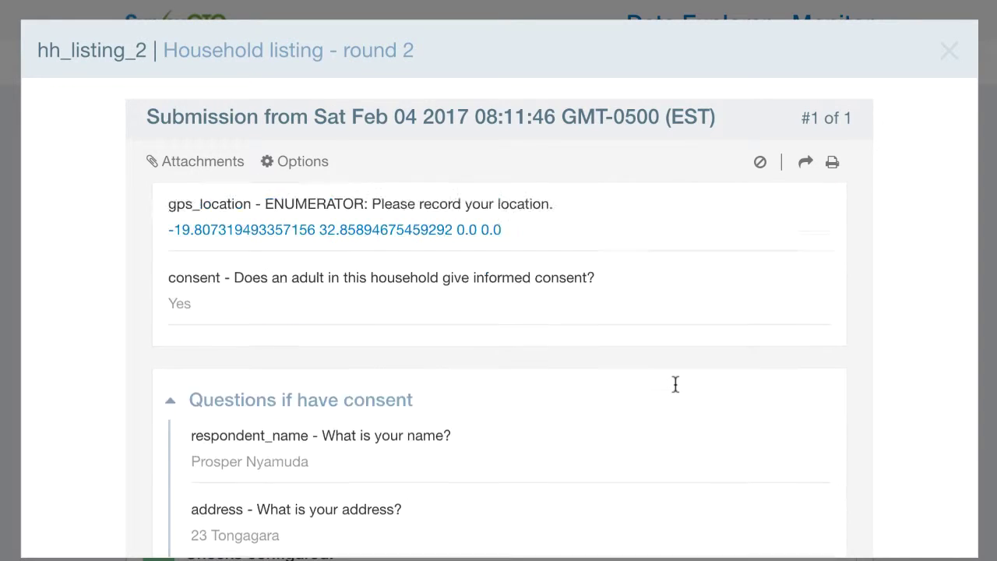
pyautogui.scroll(9, 675, 384)
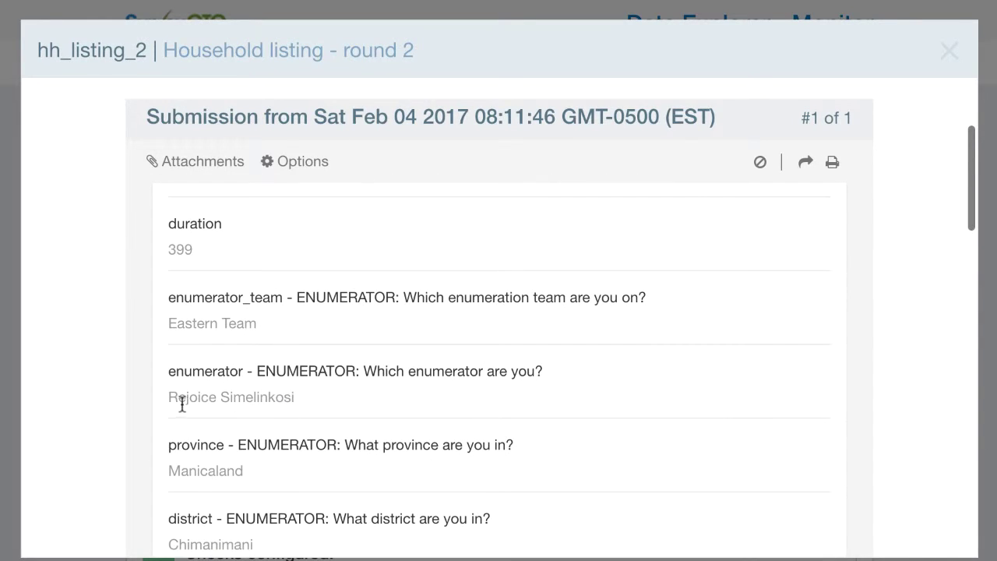
pyautogui.moveTo(171, 395); pyautogui.dragTo(204, 393)
pyautogui.click(291, 387)
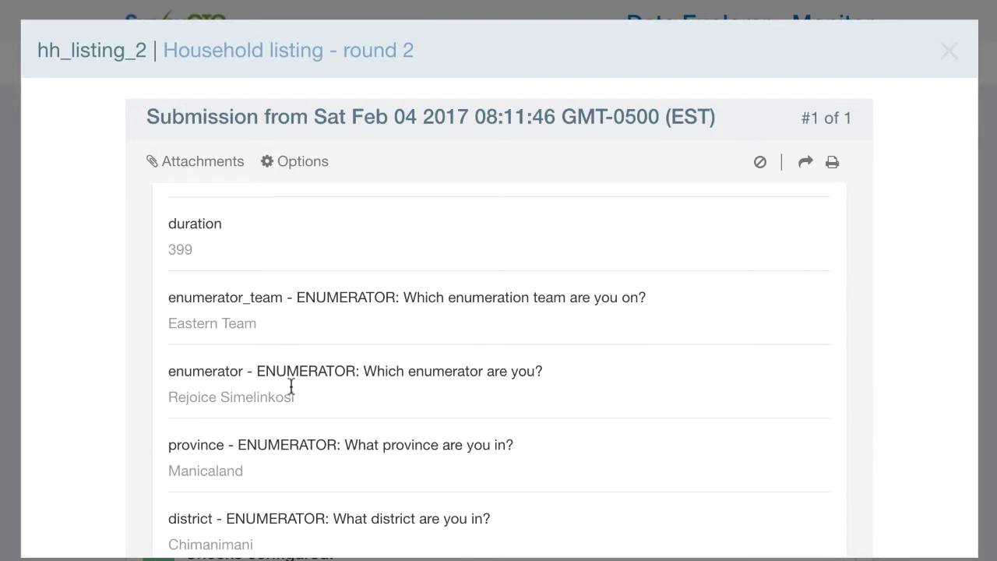
pyautogui.tripleClick(302, 394)
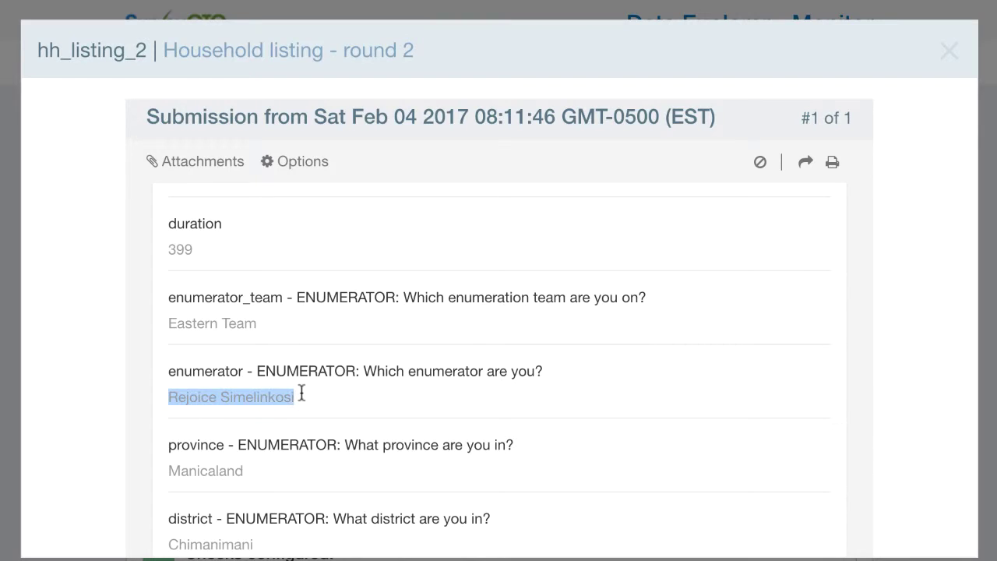
pyautogui.click(948, 53)
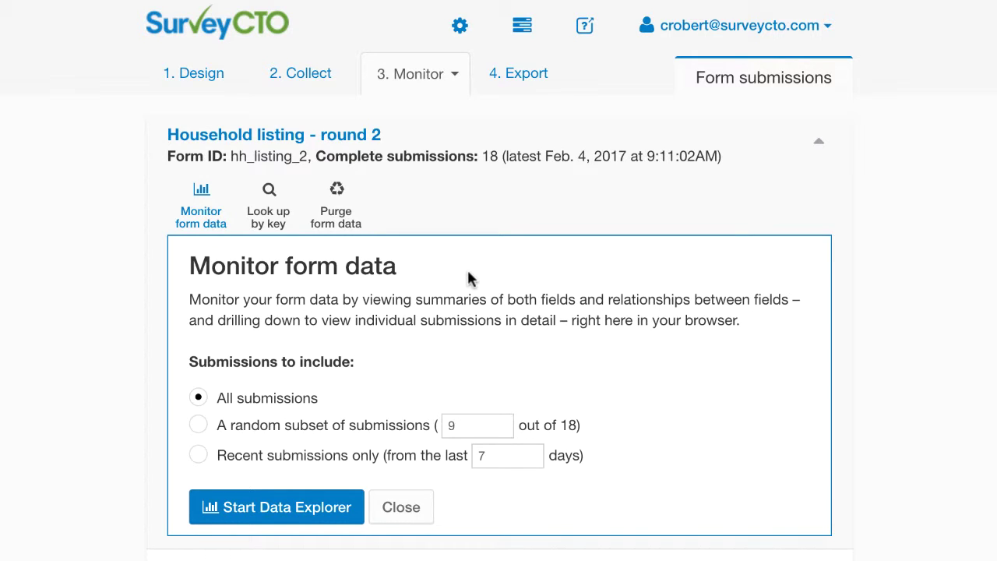
# Step: Open the help topic for automated quality checks for form data and read which kinds of issues the checks can cover
pyautogui.scroll(-1, 469, 278)
pyautogui.scroll(-5, 469, 278)
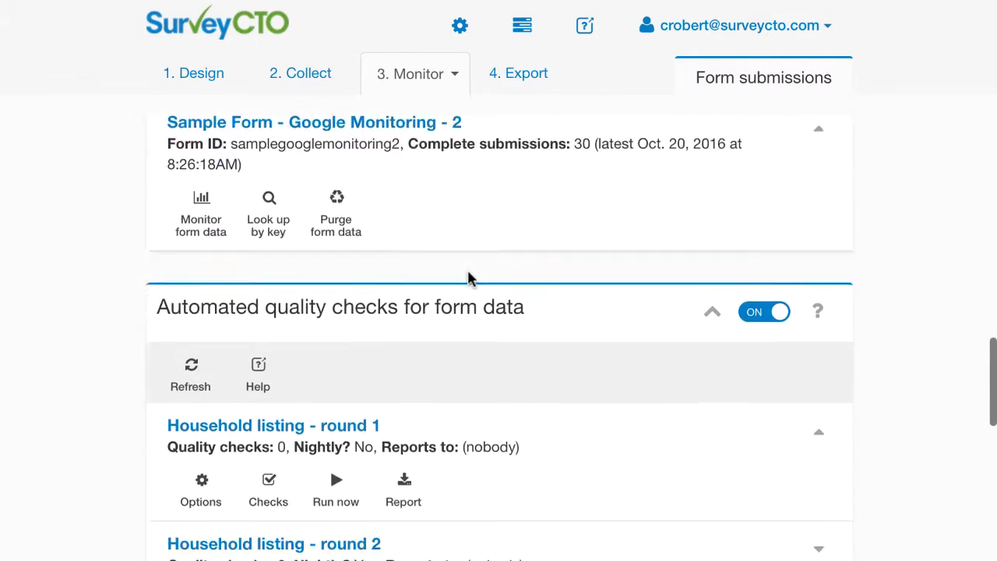
pyautogui.scroll(-2, 468, 278)
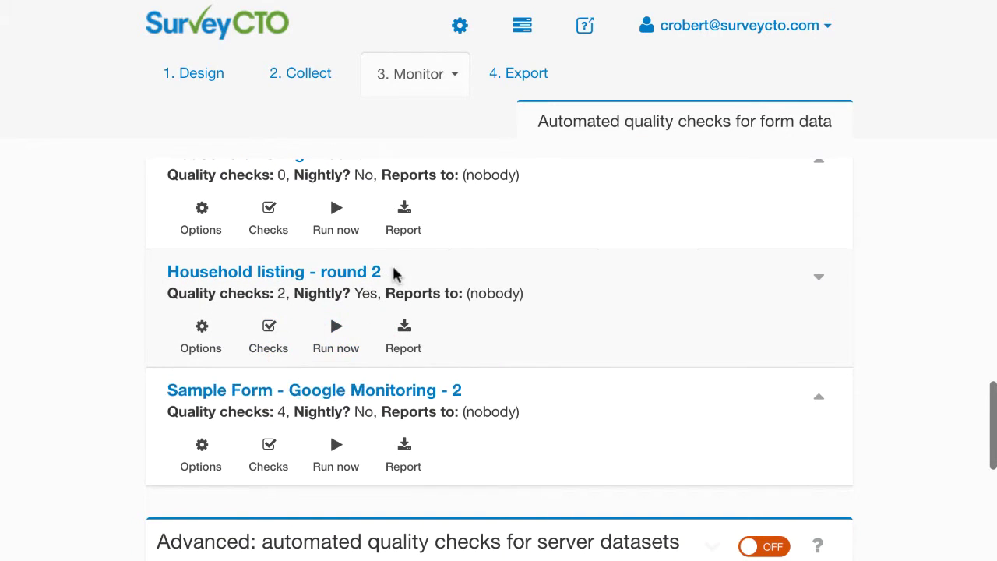
pyautogui.scroll(2, 410, 279)
pyautogui.scroll(2, 411, 278)
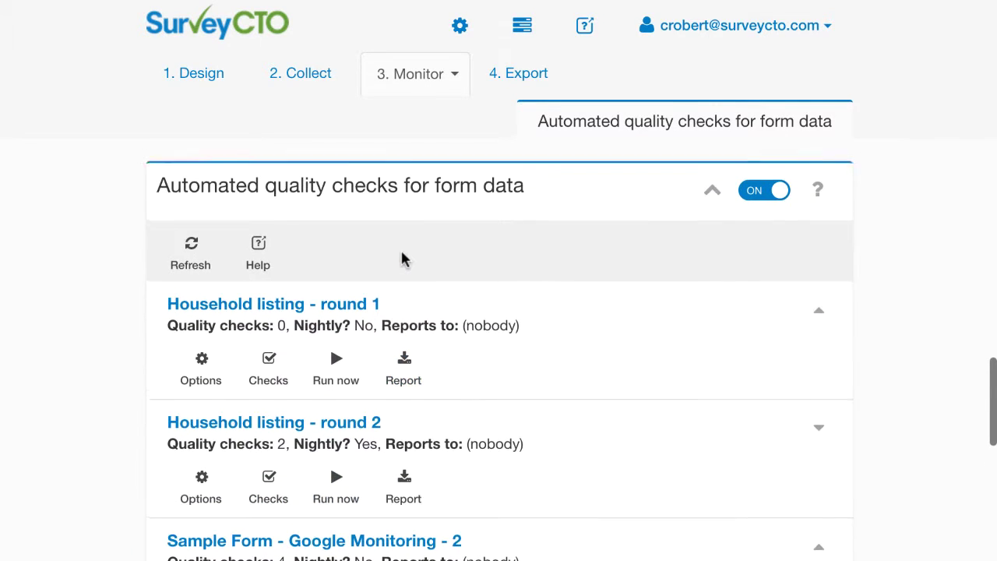
pyautogui.click(261, 265)
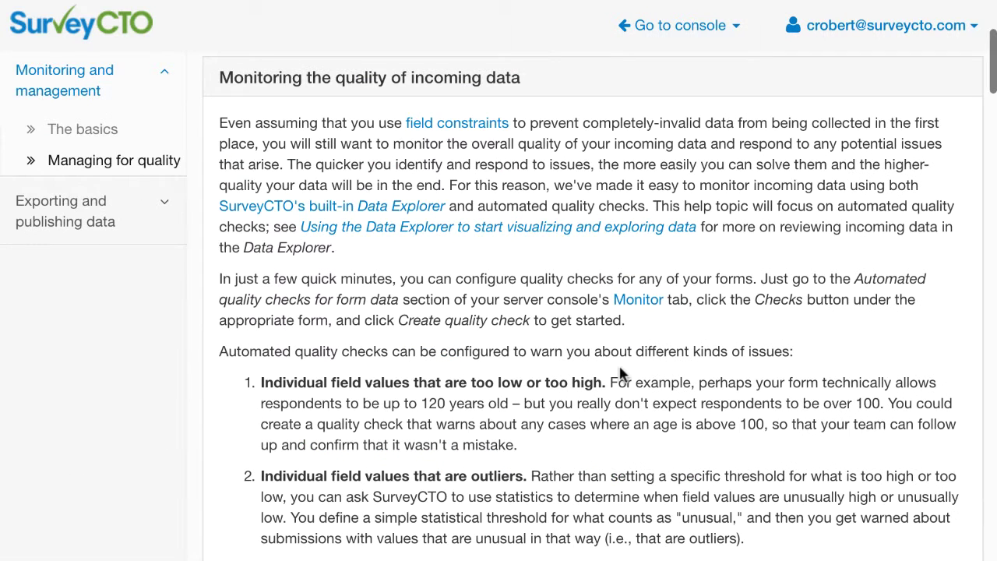
pyautogui.scroll(-2, 434, 337)
pyautogui.scroll(-3, 434, 338)
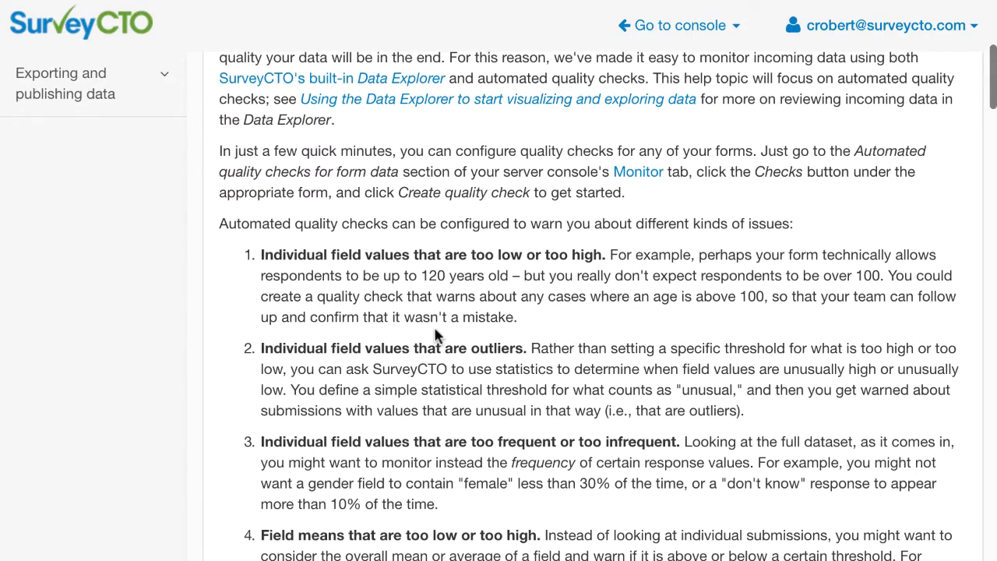
# Step: Read the remaining check types in the help topic and highlight the heading about mean values that differ from one sub-group to another
pyautogui.scroll(-3, 436, 334)
pyautogui.scroll(-4, 436, 334)
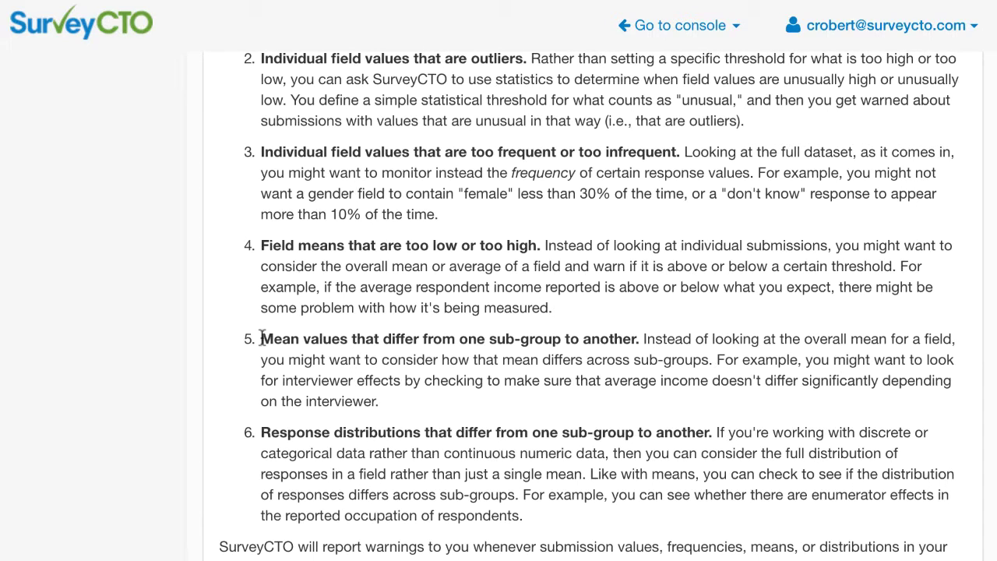
pyautogui.moveTo(261, 338); pyautogui.dragTo(643, 340)
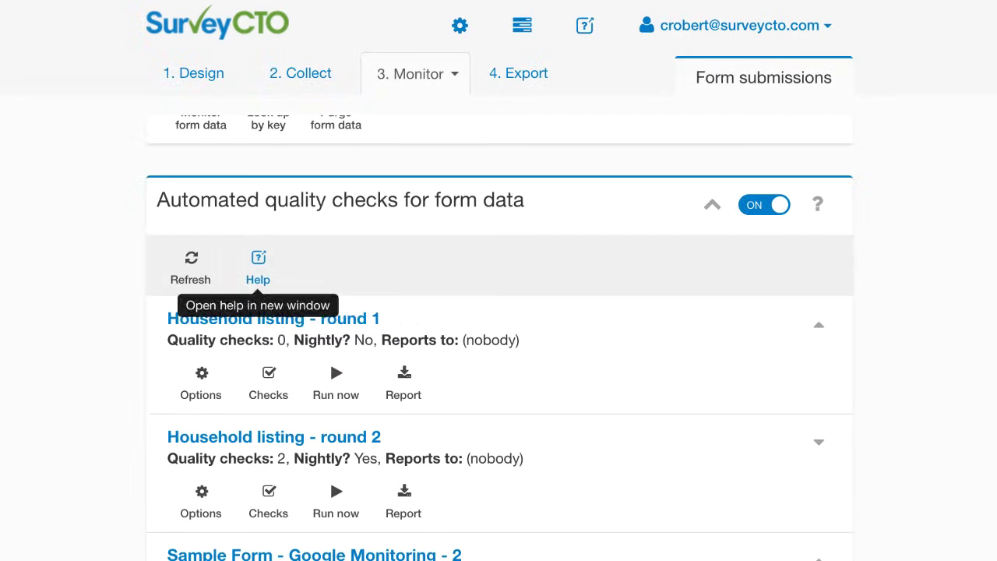
# Step: Start a new quality check for Household listing - round 2 with the type Group mean is different
pyautogui.scroll(-1, 510, 399)
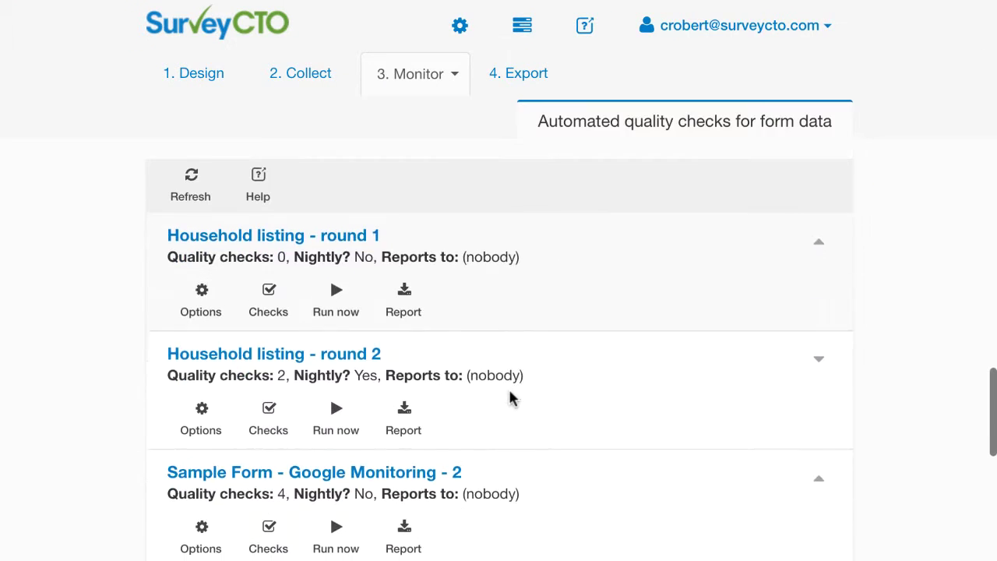
pyautogui.click(269, 408)
pyautogui.scroll(-3, 548, 372)
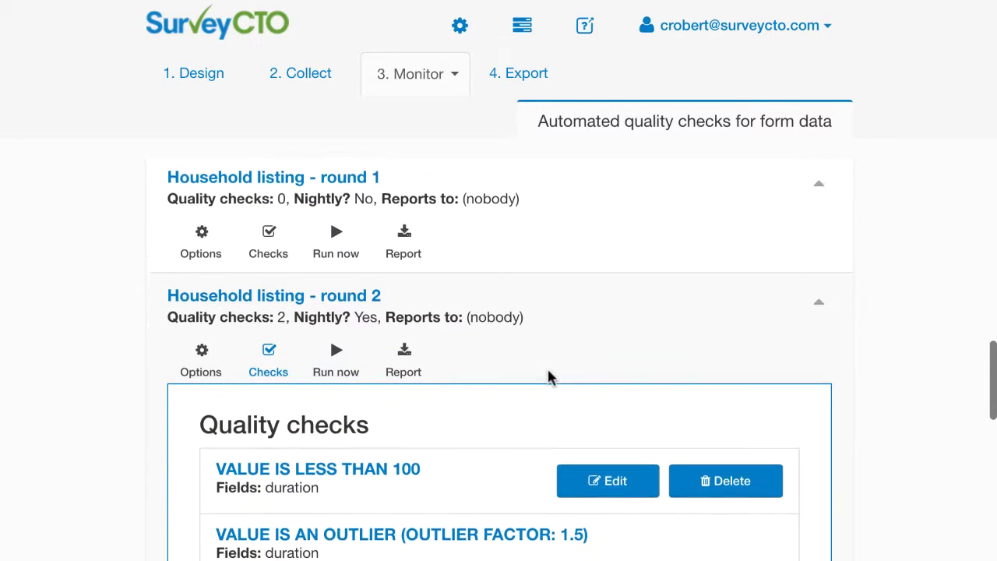
pyautogui.scroll(-1, 448, 439)
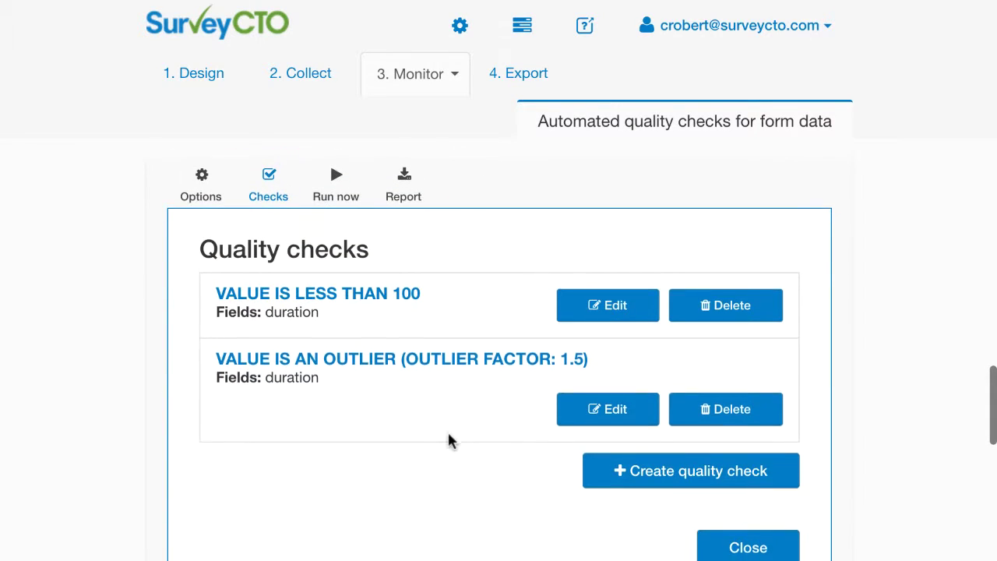
pyautogui.click(619, 458)
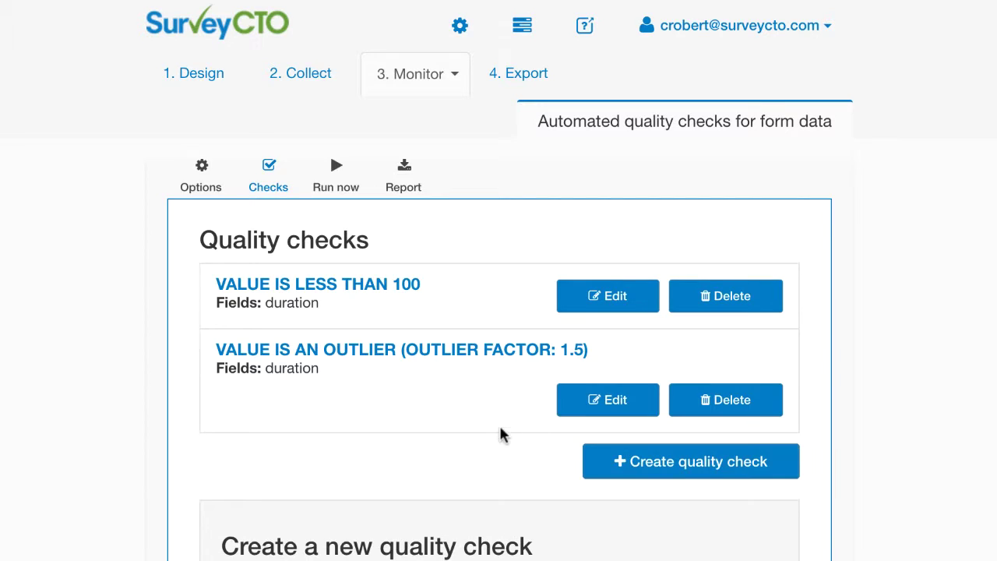
pyautogui.scroll(-5, 503, 434)
pyautogui.scroll(-2, 681, 381)
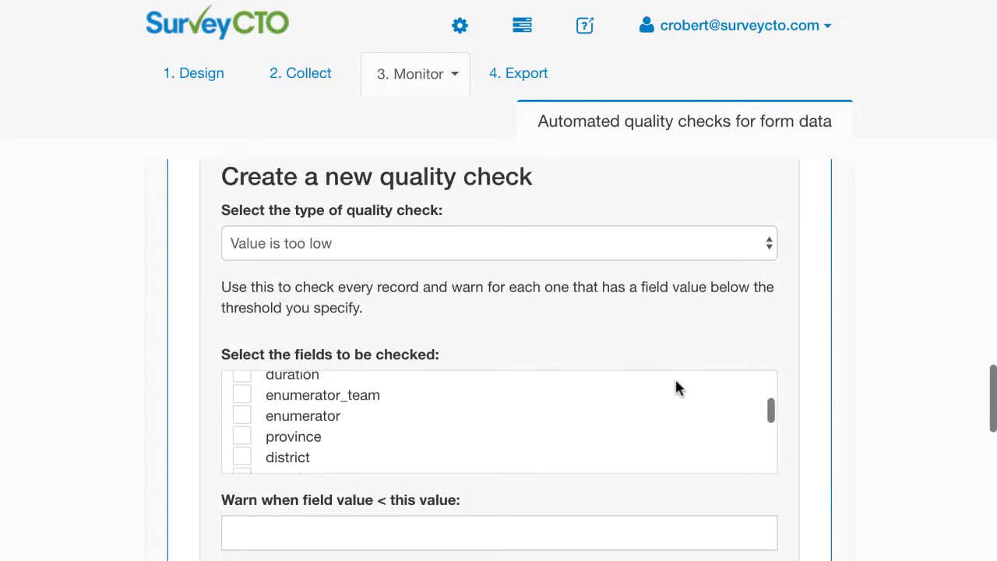
pyautogui.click(597, 250)
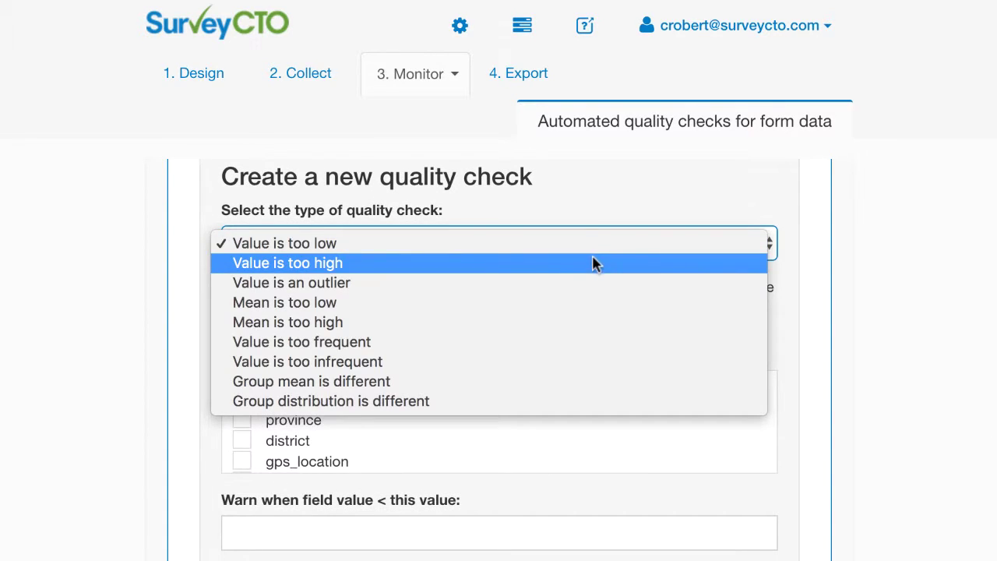
pyautogui.click(584, 381)
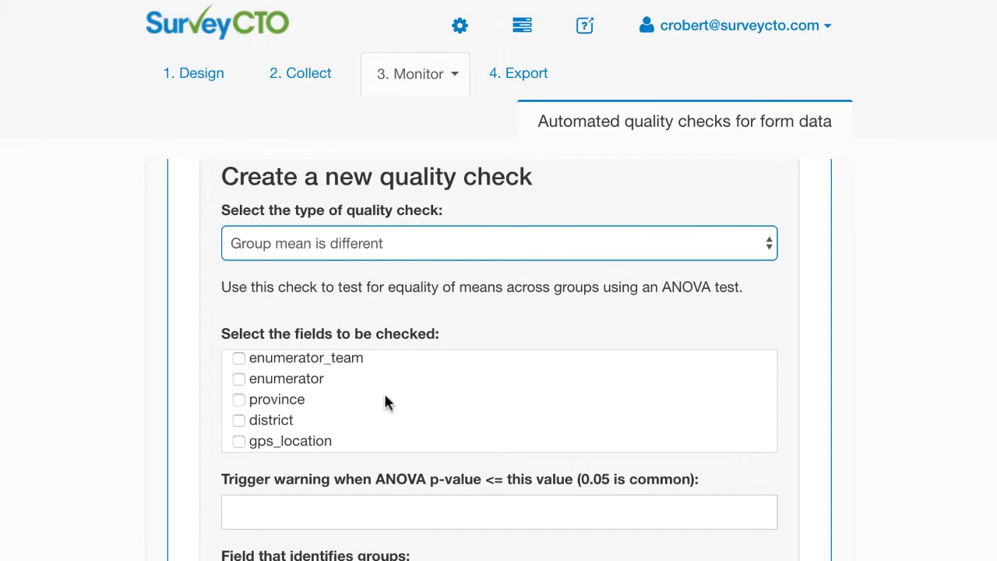
# Step: Choose consent as the field to be checked and set the ANOVA p-value warning threshold to 0.15
pyautogui.scroll(-2, 383, 403)
pyautogui.click(289, 387)
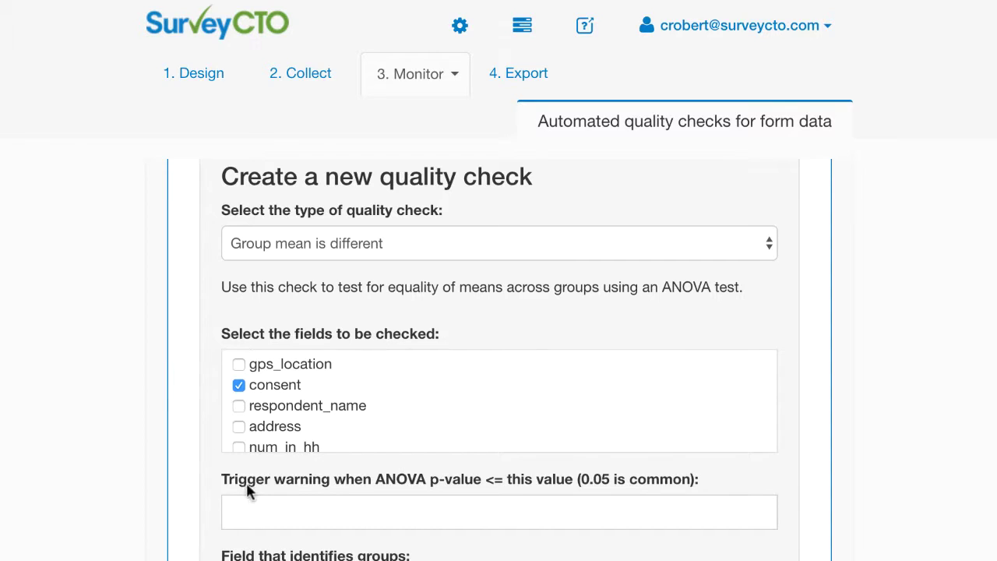
pyautogui.click(314, 515)
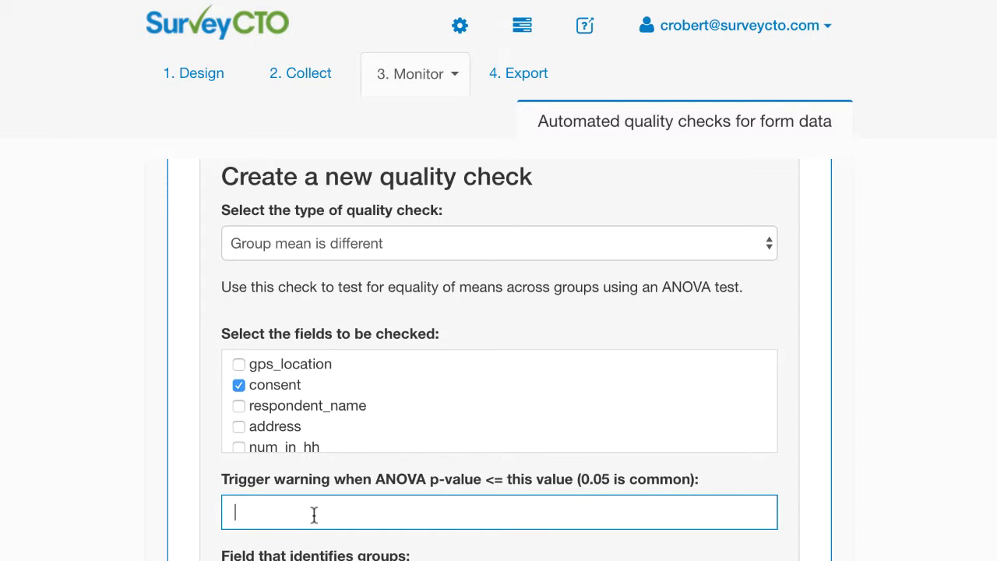
pyautogui.write('0.15')
# Step: Set enumerator as the field that identifies groups for the new quality check
pyautogui.scroll(-2, 820, 398)
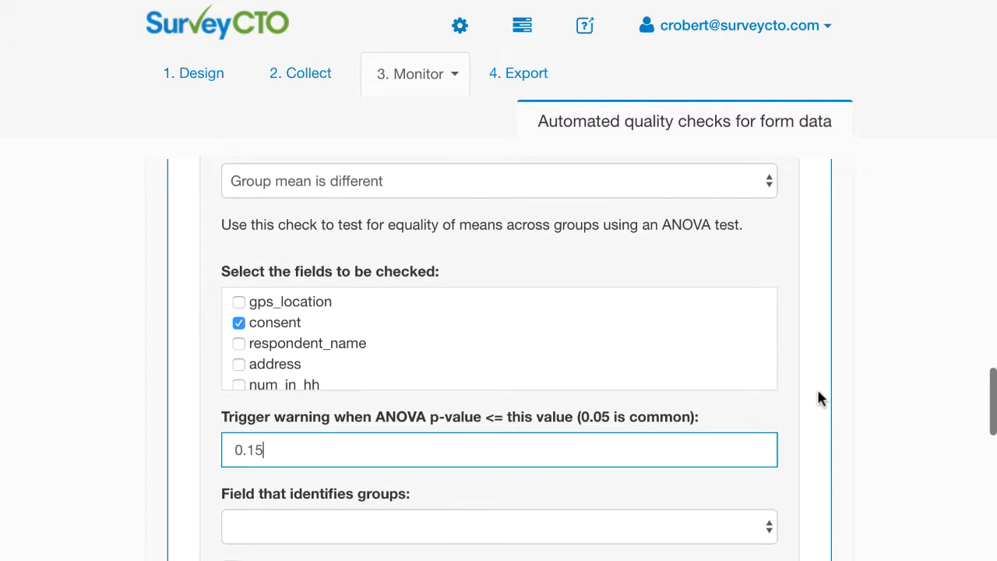
pyautogui.scroll(-1, 820, 398)
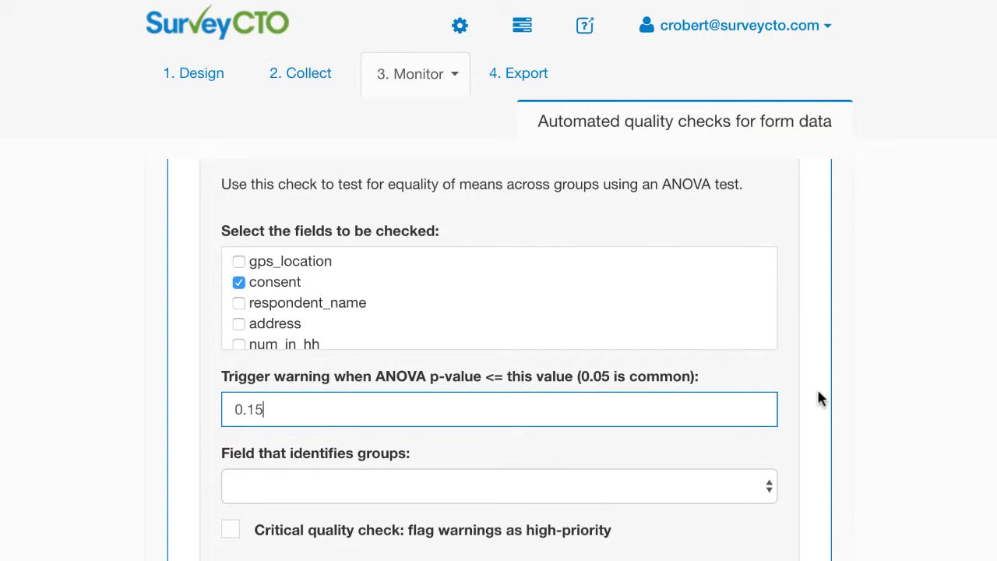
pyautogui.scroll(-2, 819, 398)
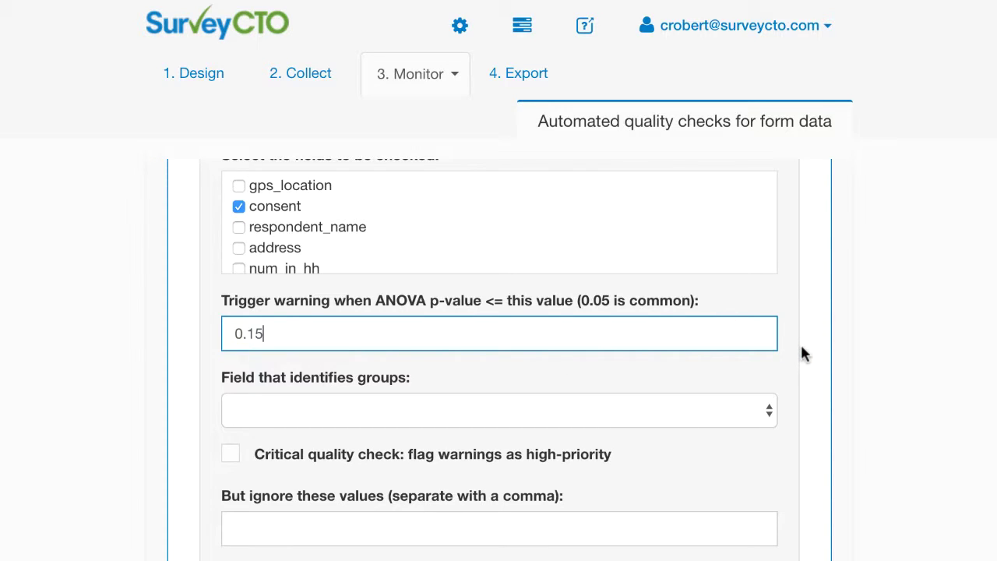
pyautogui.click(760, 411)
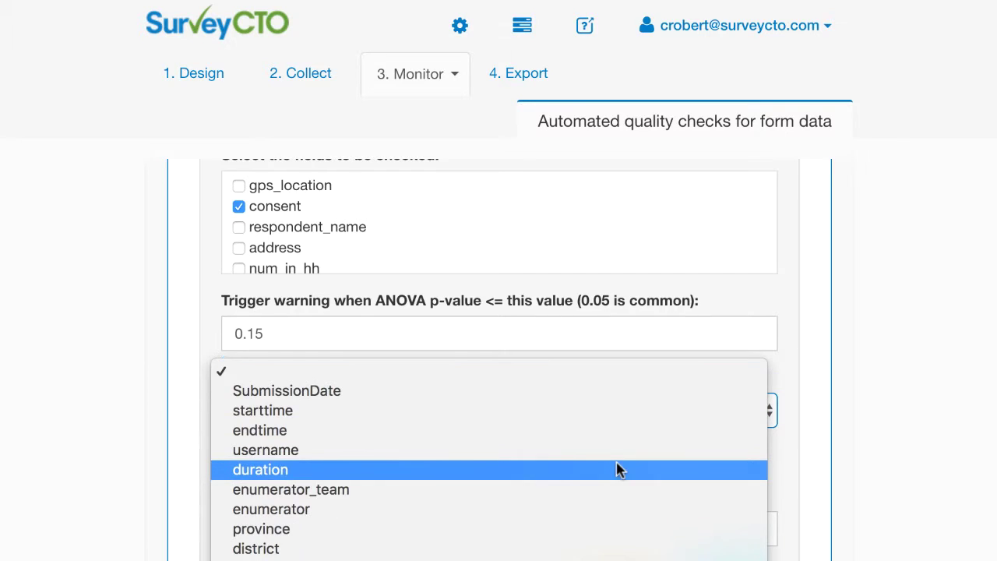
pyautogui.click(549, 516)
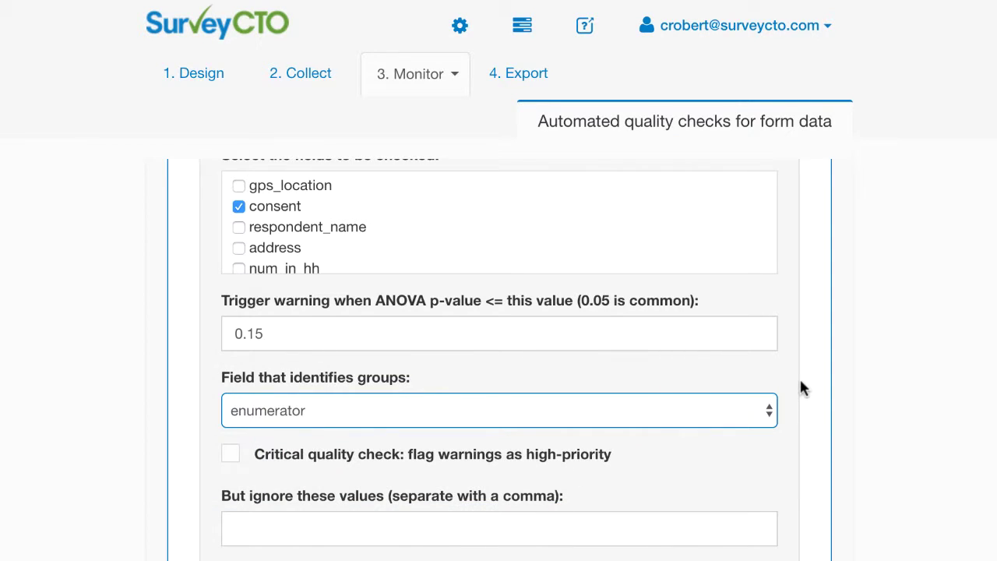
# Step: Save the new group mean check and run the quality checks for Household listing - round 2 without downloading the report
pyautogui.scroll(4, 798, 353)
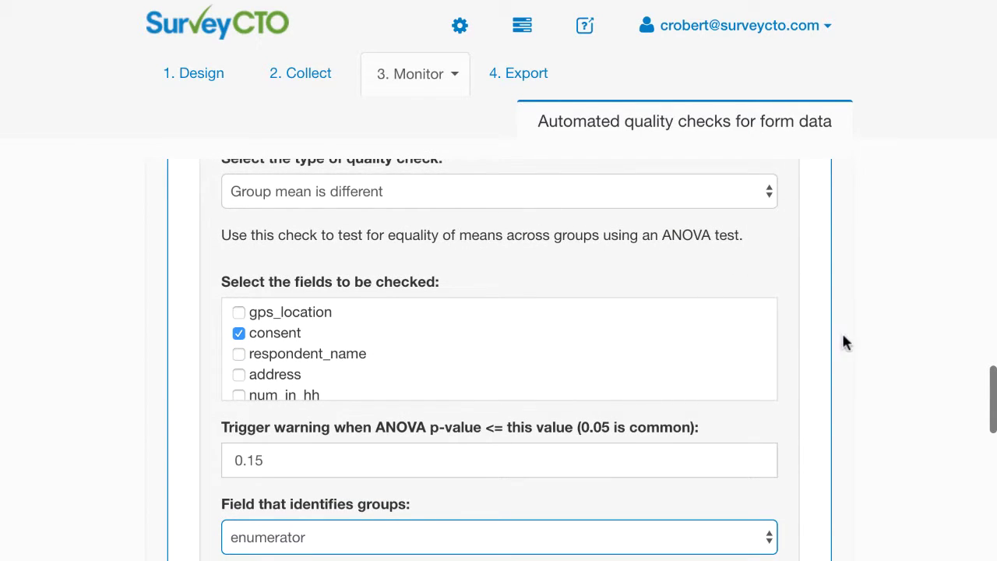
pyautogui.scroll(-1, 841, 330)
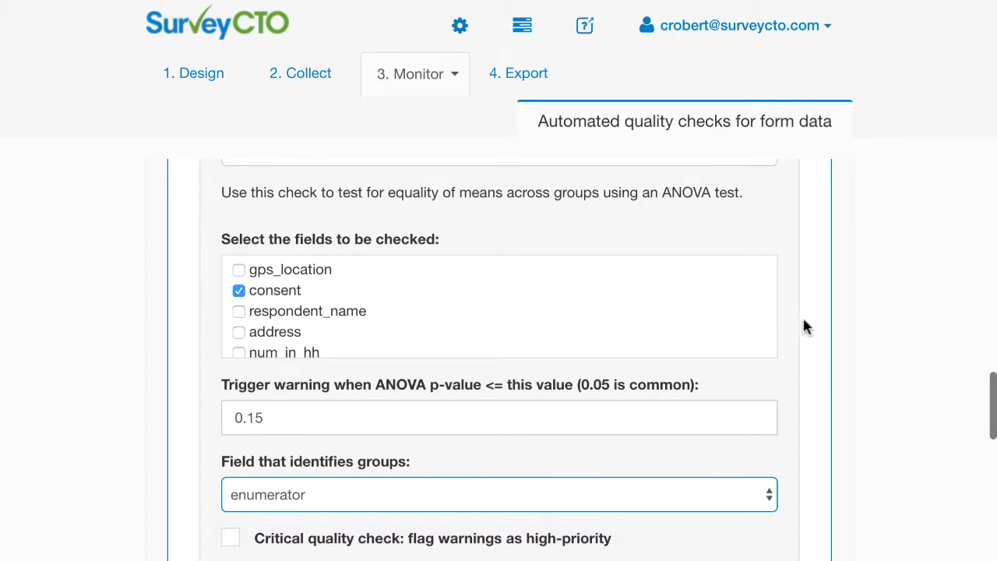
pyautogui.scroll(-3, 817, 371)
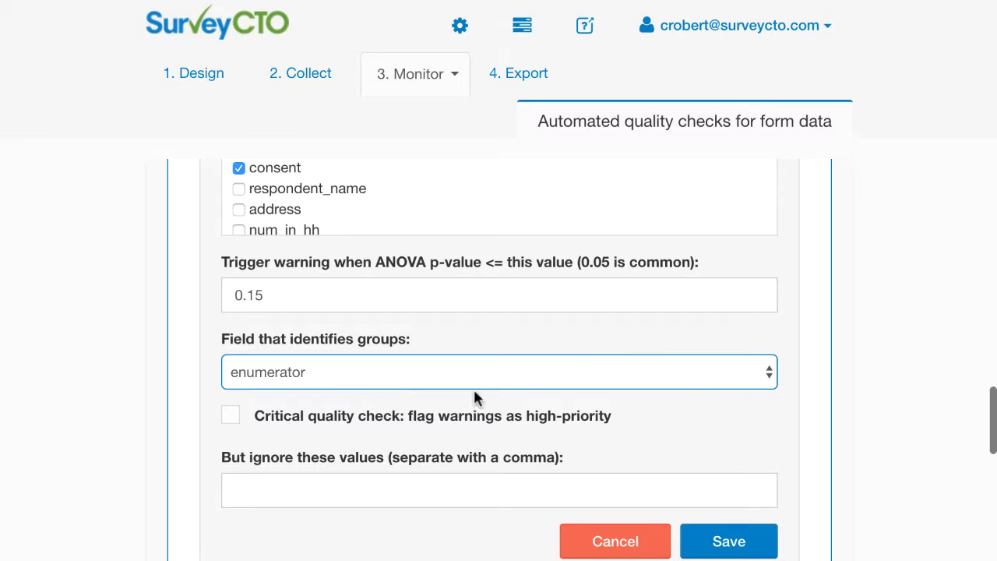
pyautogui.scroll(-1, 807, 455)
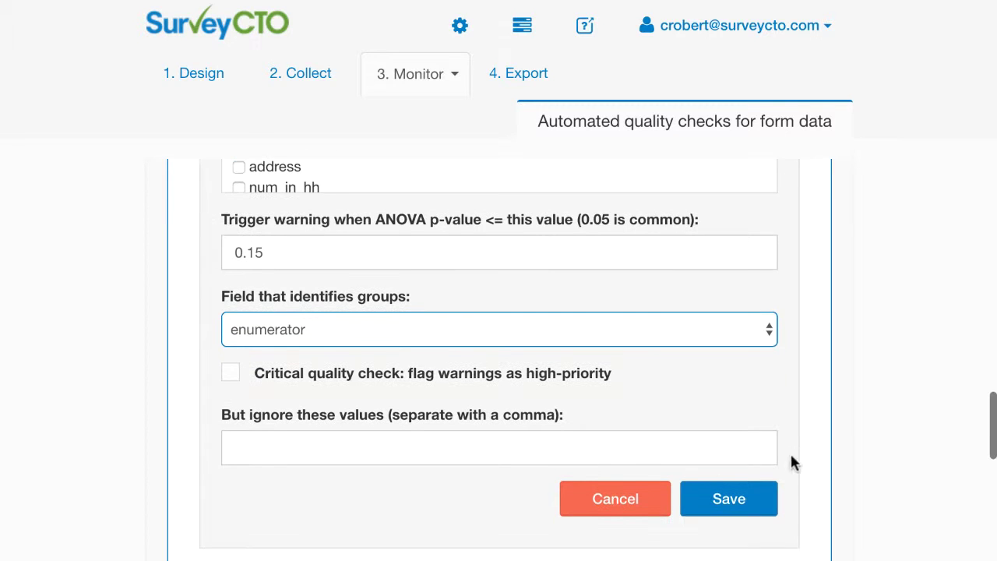
pyautogui.click(750, 496)
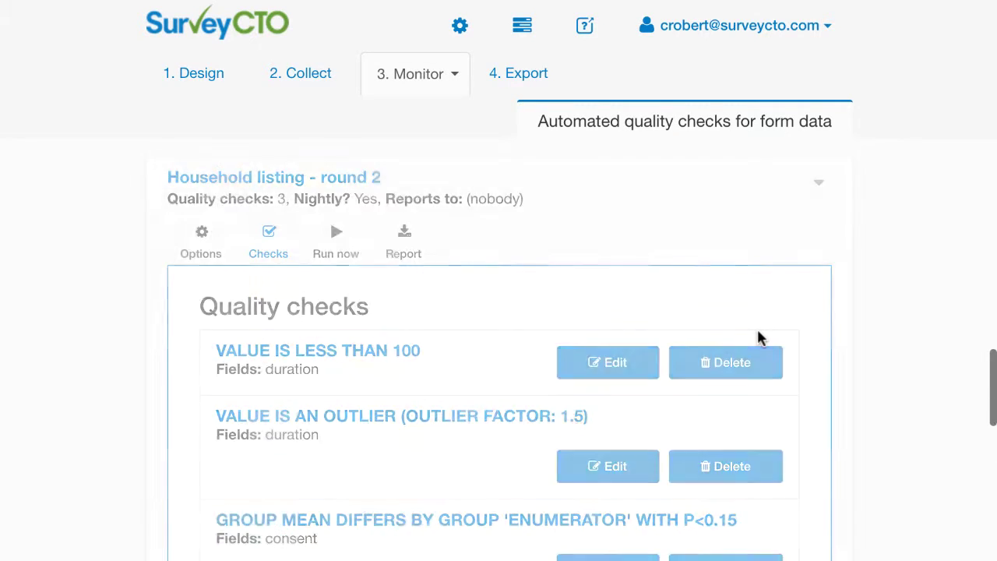
pyautogui.click(337, 260)
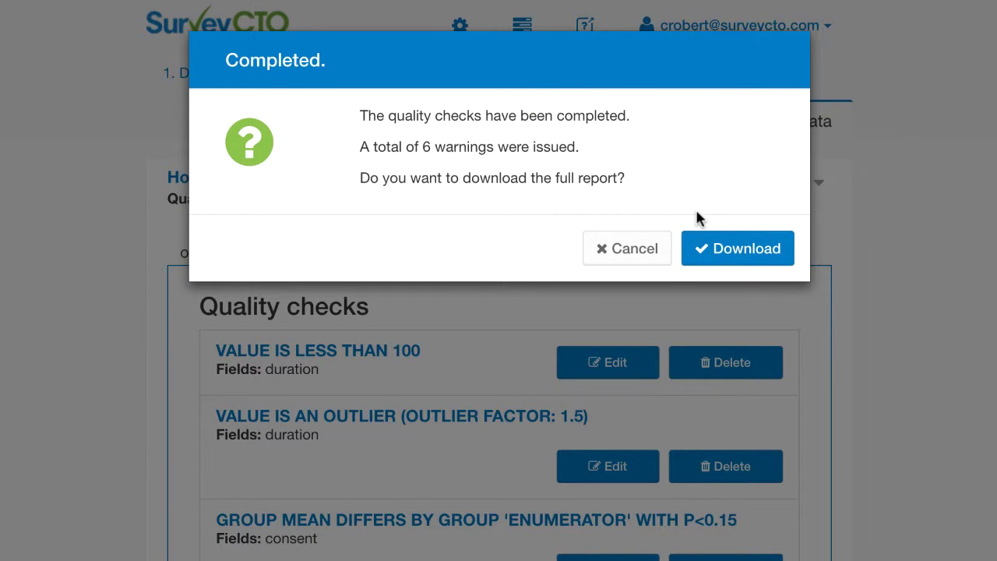
pyautogui.click(607, 245)
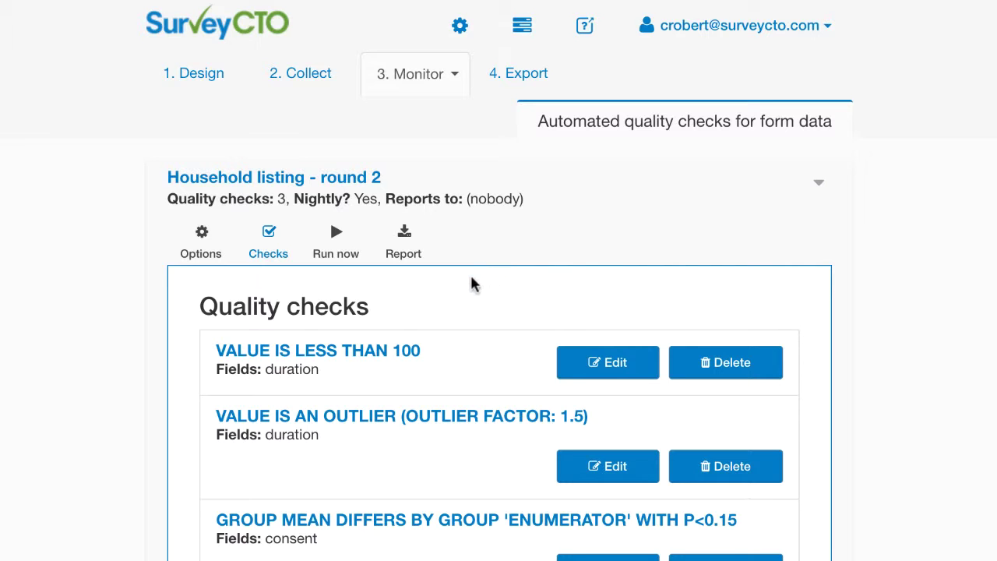
# Step: Start the Data Explorer for all submissions of Household listing - round 2 and view the list of configured quality checks
pyautogui.scroll(8, 504, 233)
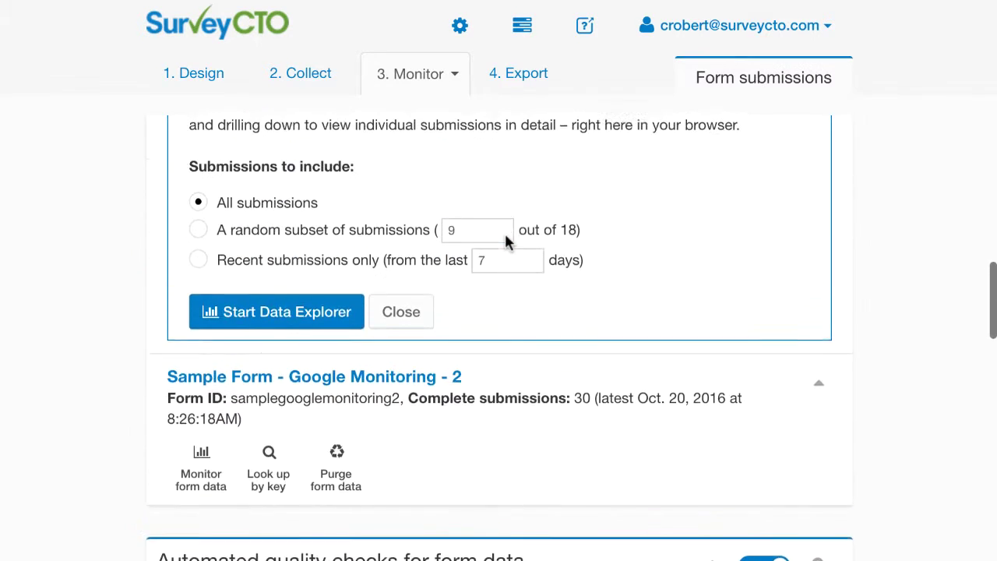
pyautogui.click(289, 344)
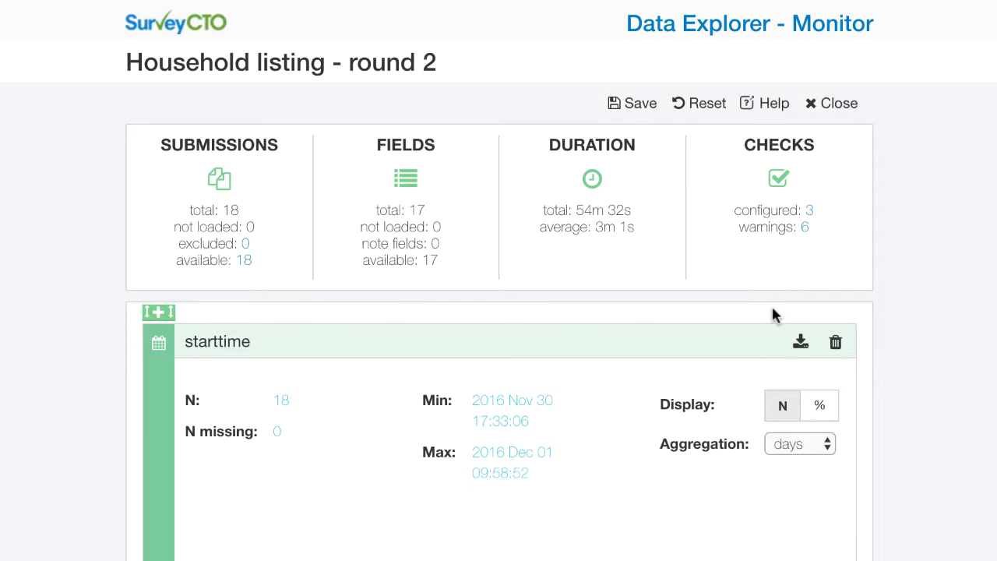
pyautogui.click(810, 212)
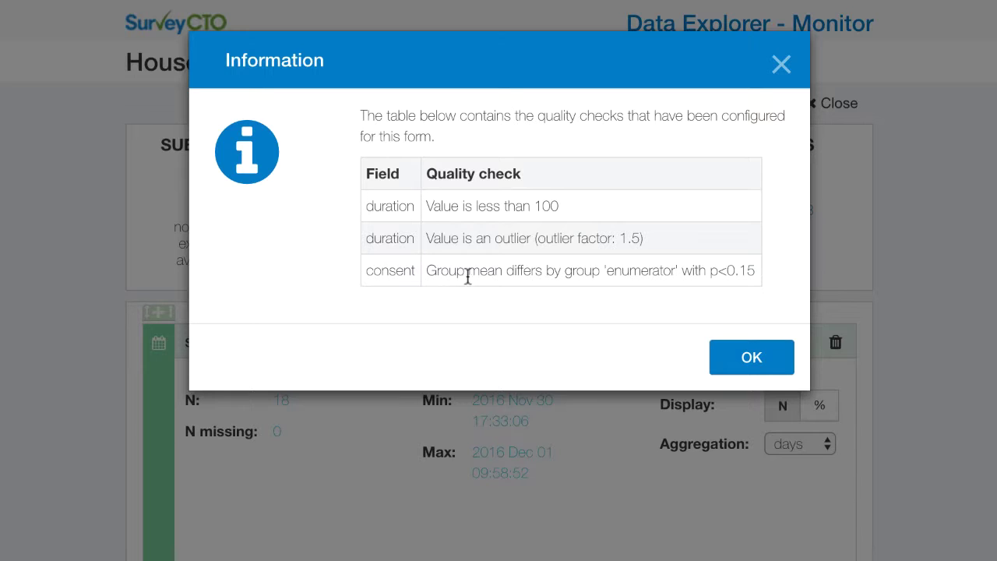
pyautogui.click(750, 357)
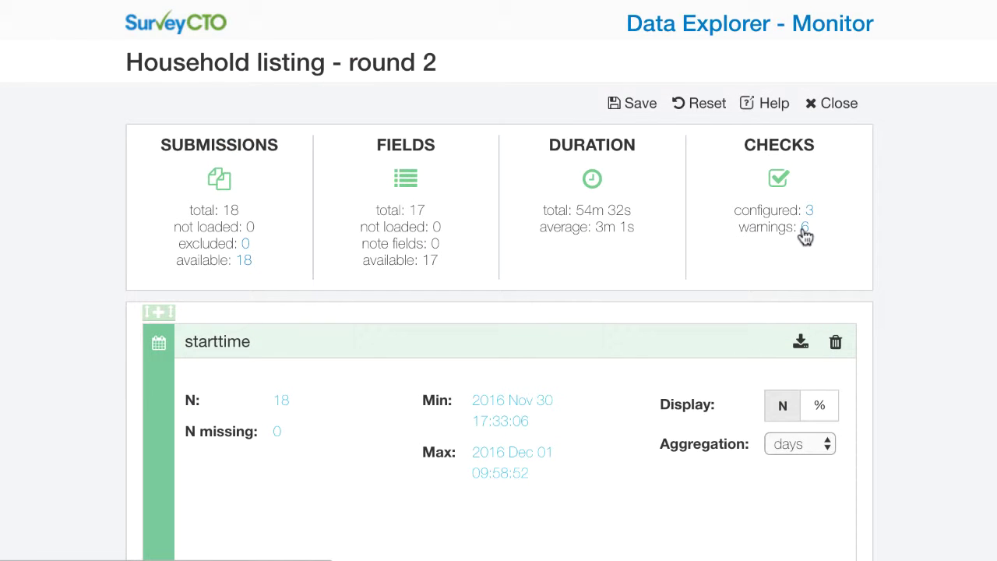
# Step: Find the consent field summary, display its response distribution as percentages, and examine the quality check warnings beneath it
pyautogui.scroll(-8, 887, 371)
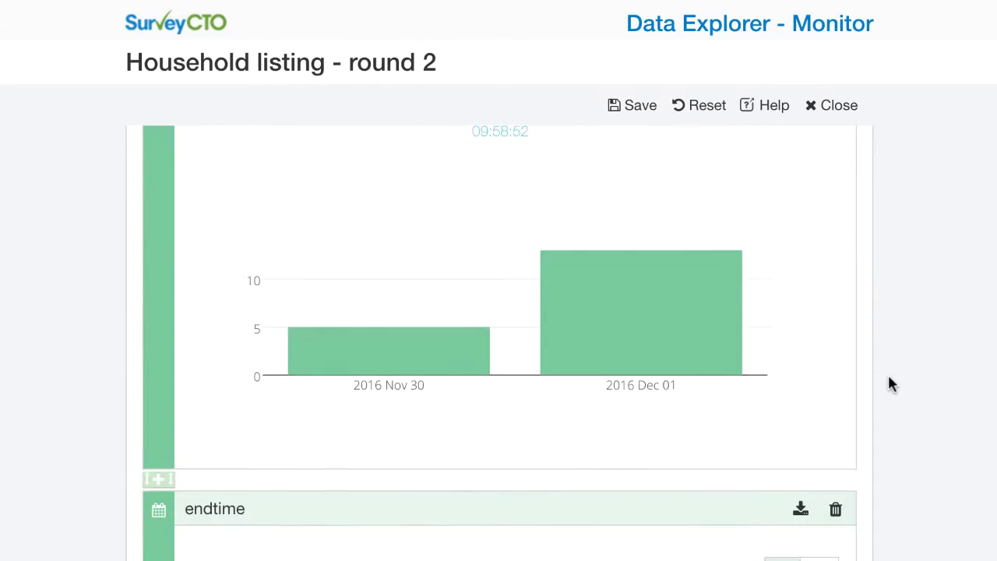
pyautogui.scroll(-10, 888, 378)
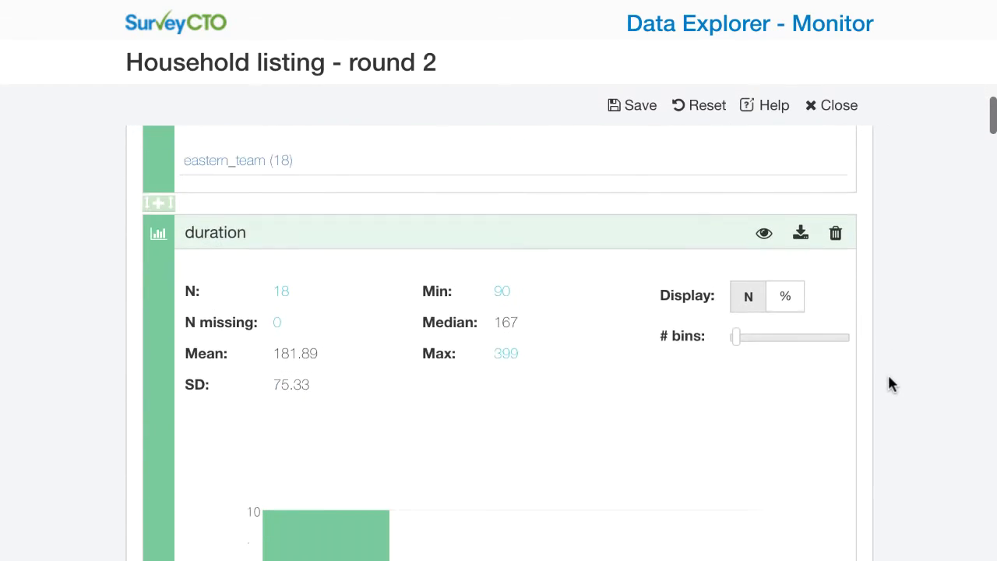
pyautogui.scroll(-15, 892, 383)
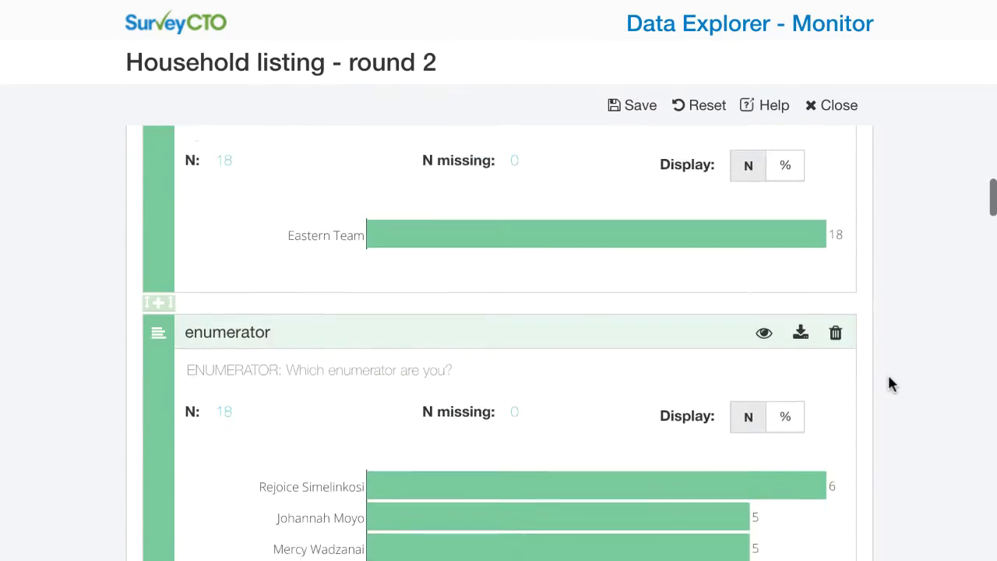
pyautogui.scroll(-15, 891, 383)
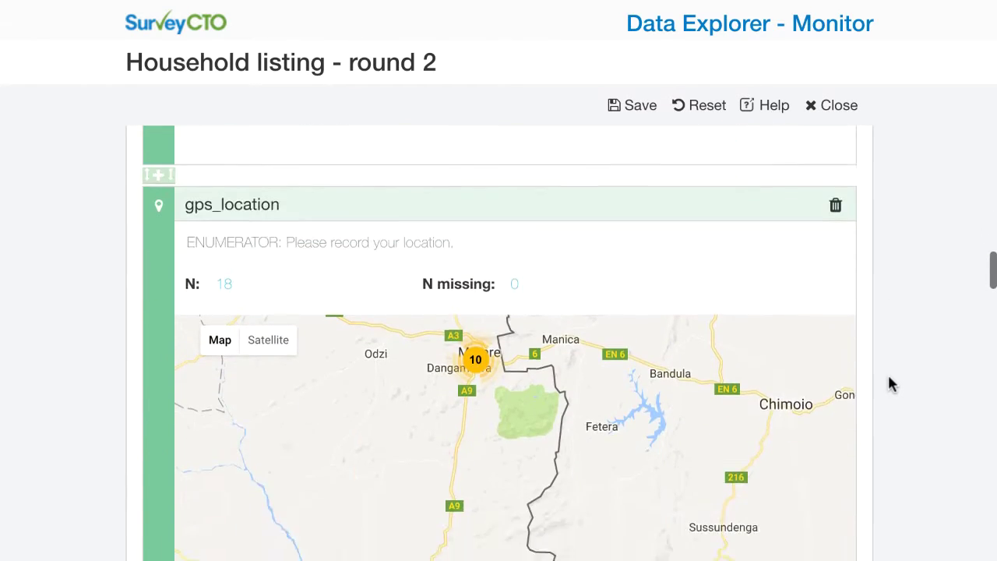
pyautogui.scroll(-5, 892, 383)
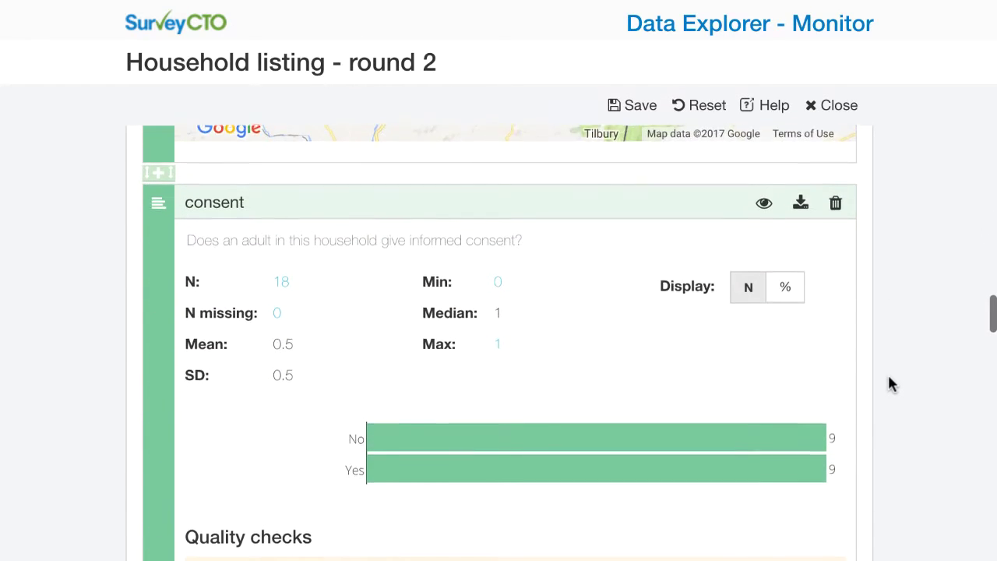
pyautogui.scroll(-1, 892, 384)
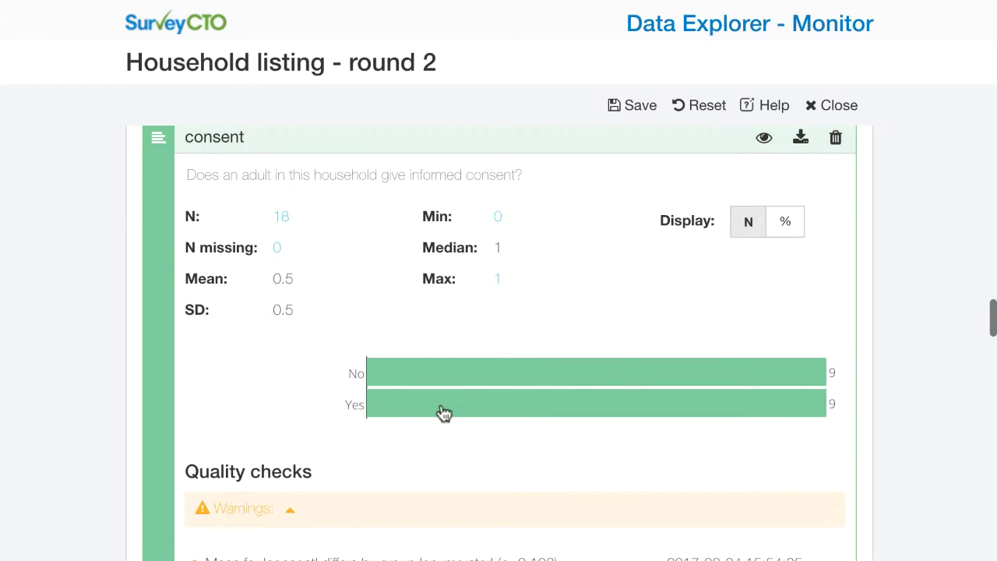
pyautogui.click(784, 226)
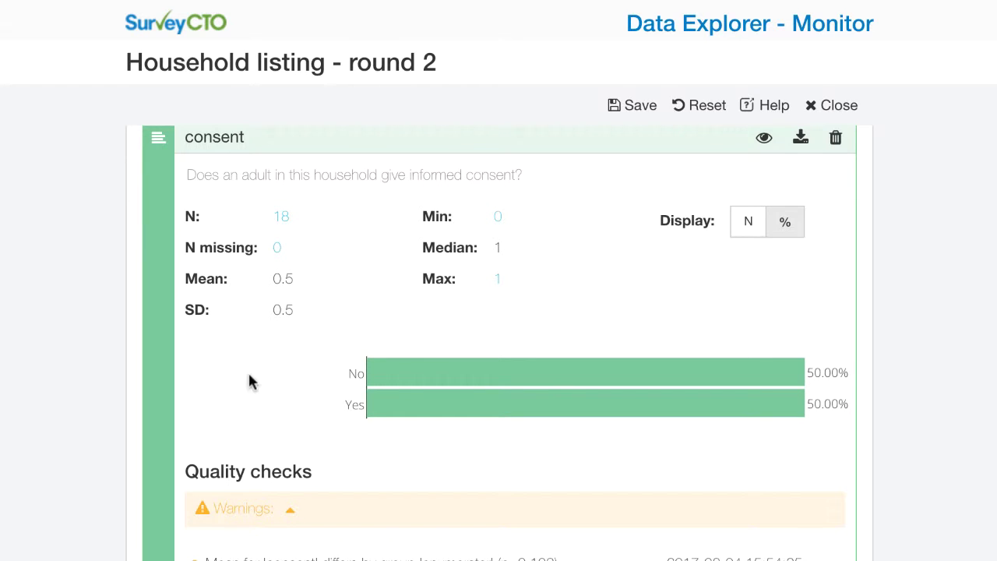
pyautogui.scroll(-3, 315, 406)
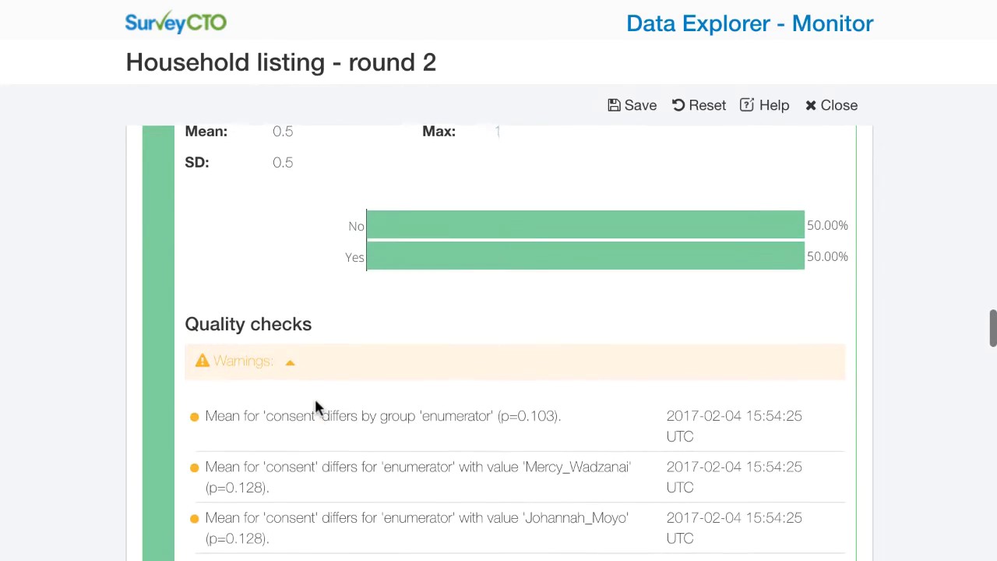
# Step: Add a relationship summary directly below the consent summary, with enumerator as the primary field and consent as the related field
pyautogui.scroll(-2, 315, 406)
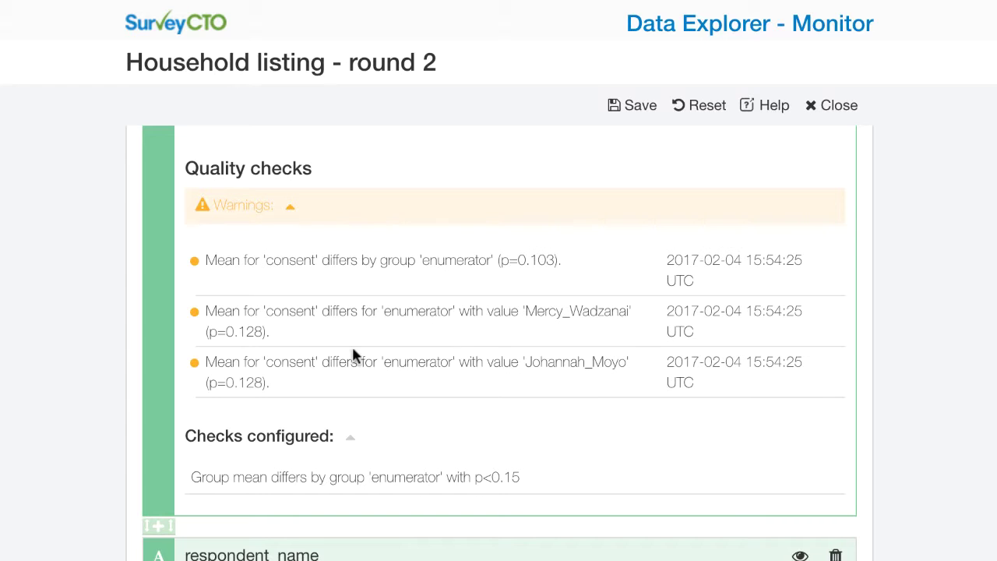
pyautogui.scroll(3, 353, 354)
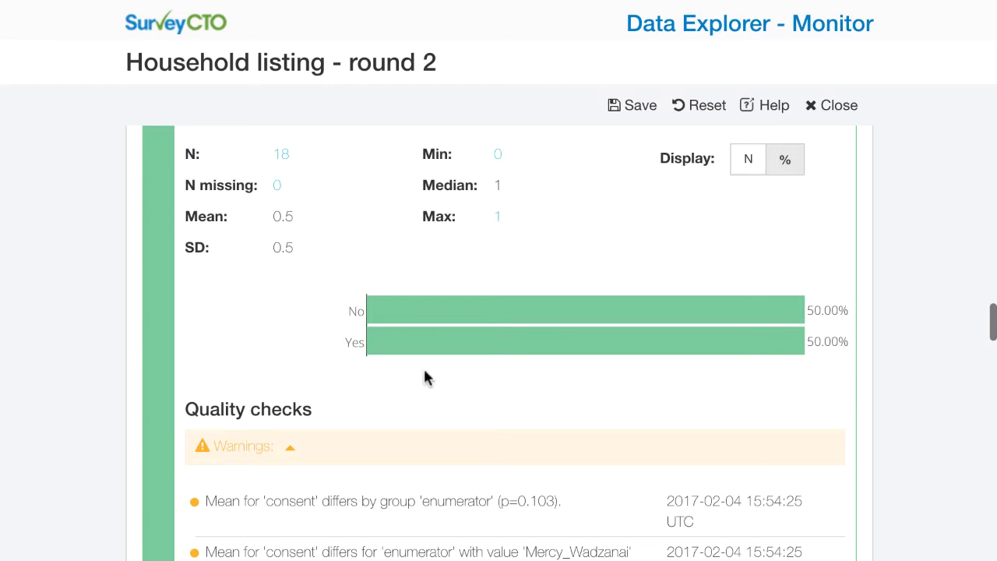
pyautogui.scroll(-3, 265, 387)
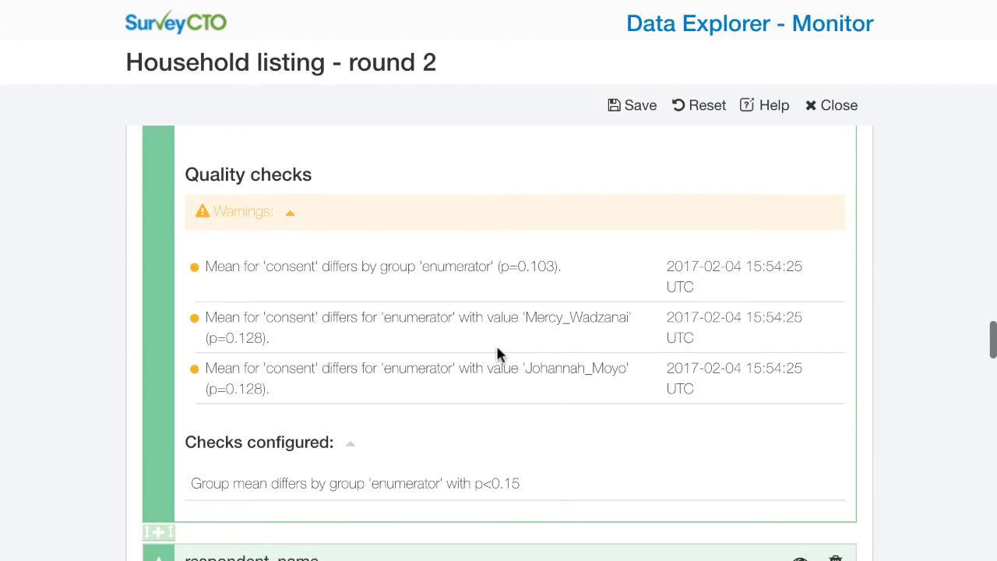
pyautogui.scroll(-3, 497, 353)
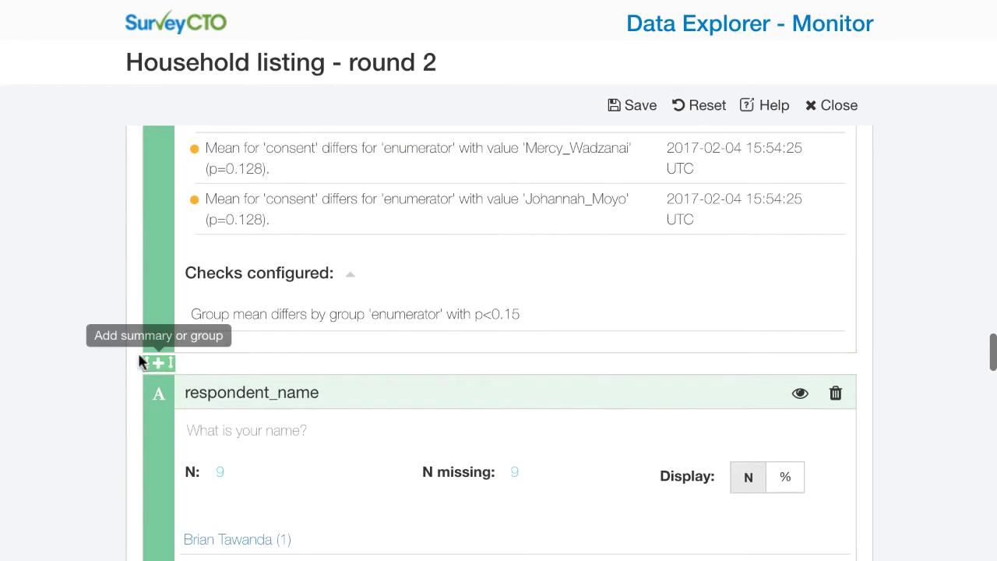
pyautogui.click(158, 363)
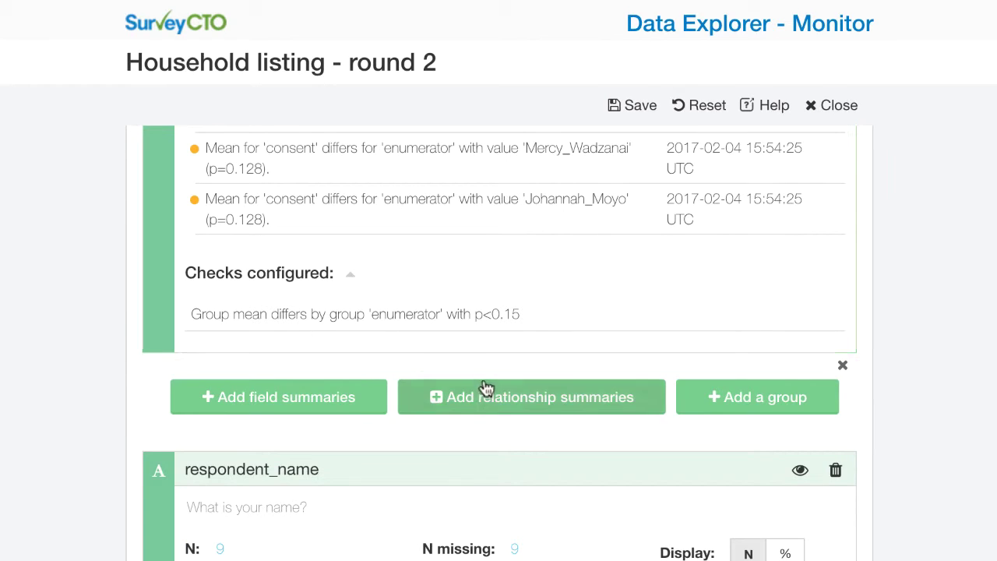
pyautogui.click(486, 395)
pyautogui.scroll(-1, 432, 405)
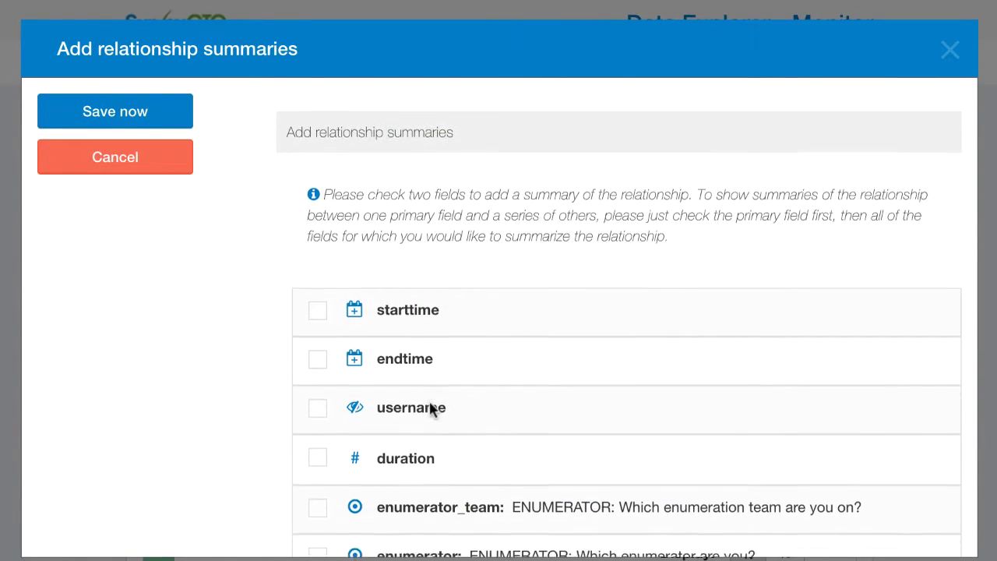
pyautogui.scroll(-5, 430, 411)
pyautogui.click(317, 259)
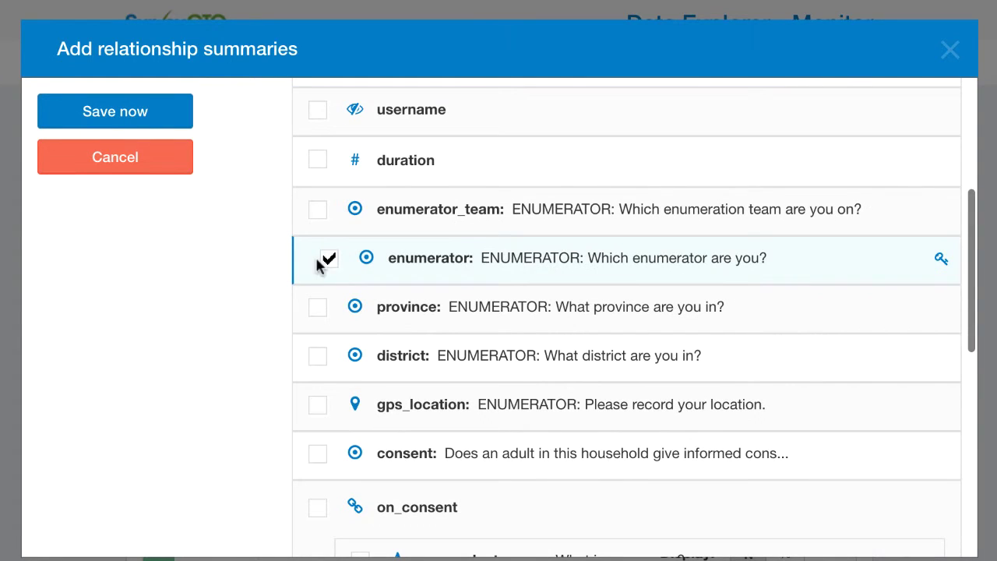
pyautogui.scroll(-2, 442, 358)
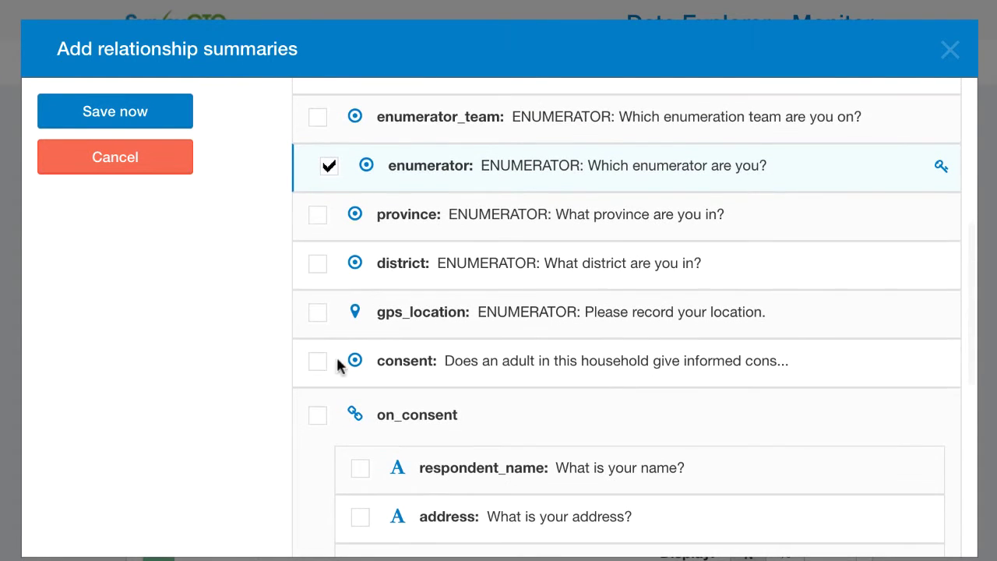
pyautogui.click(320, 361)
pyautogui.click(151, 111)
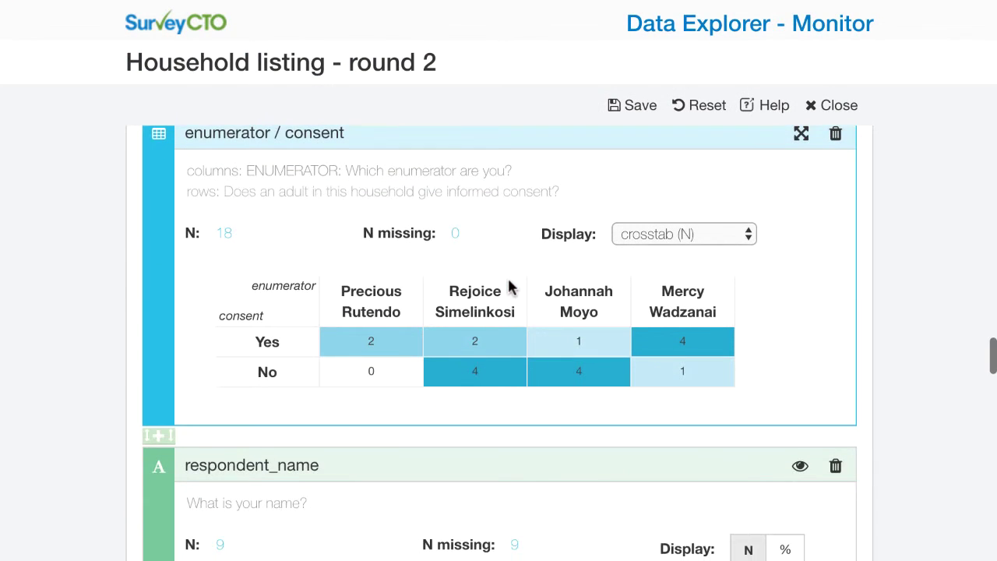
# Step: Display the enumerator / consent relationship as crosstab (% by col) and examine each enumerator's share of Yes responses
pyautogui.click(672, 262)
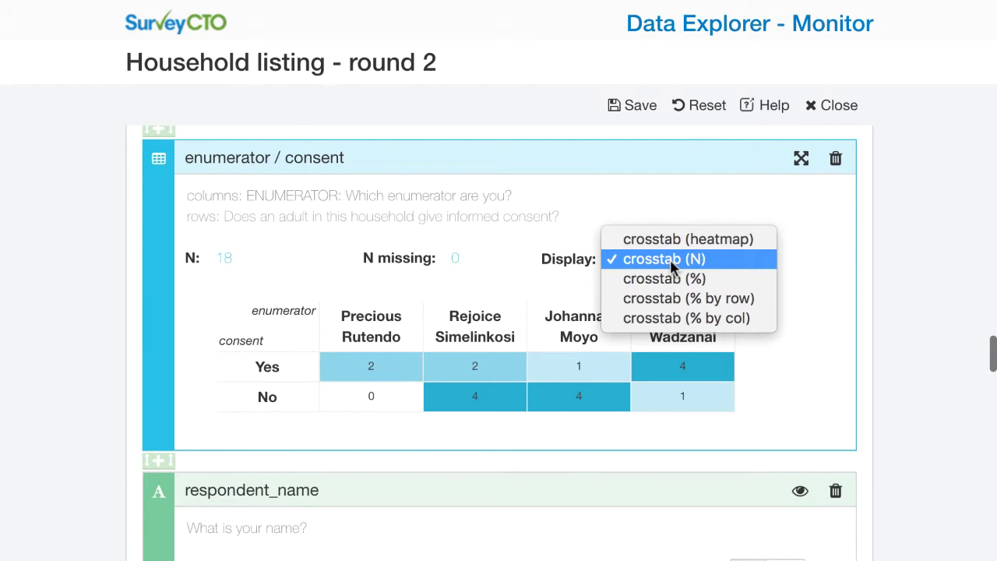
pyautogui.click(724, 319)
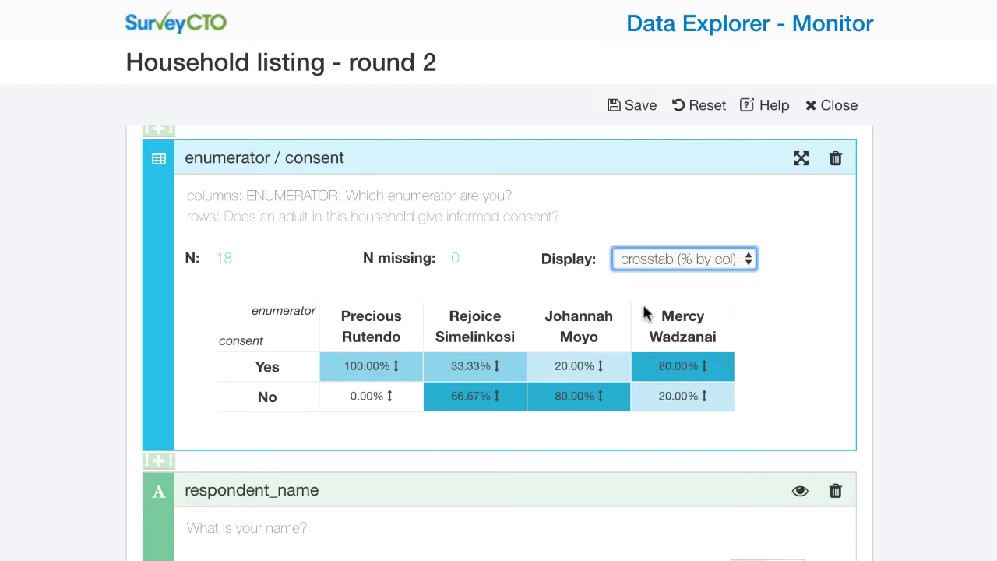
pyautogui.moveTo(704, 371)
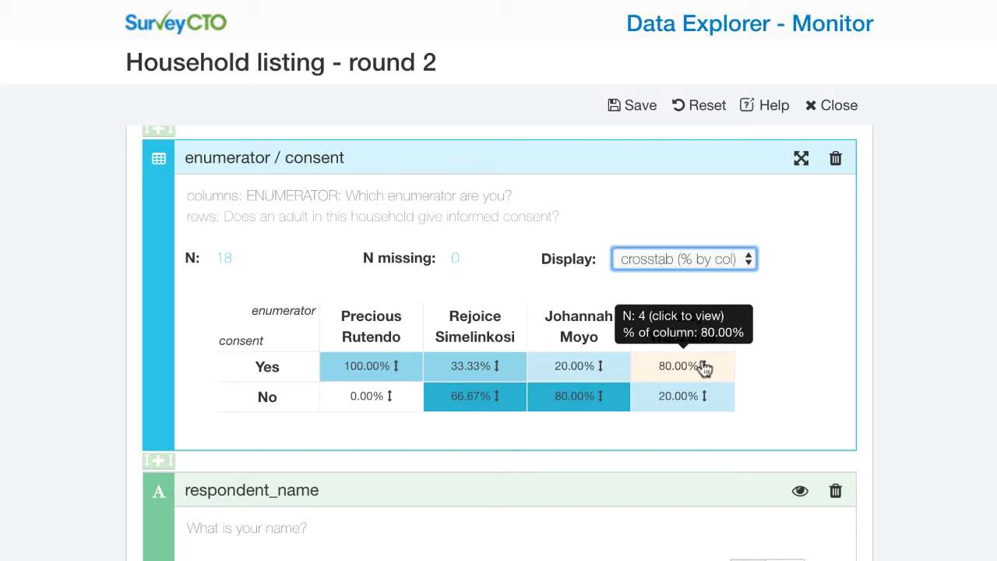
pyautogui.moveTo(566, 379)
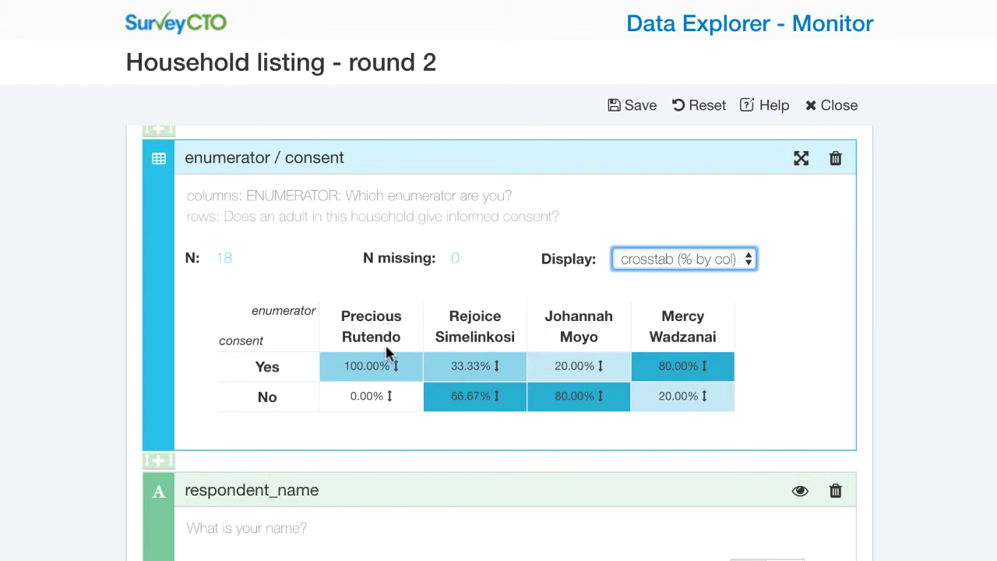
pyautogui.moveTo(388, 367)
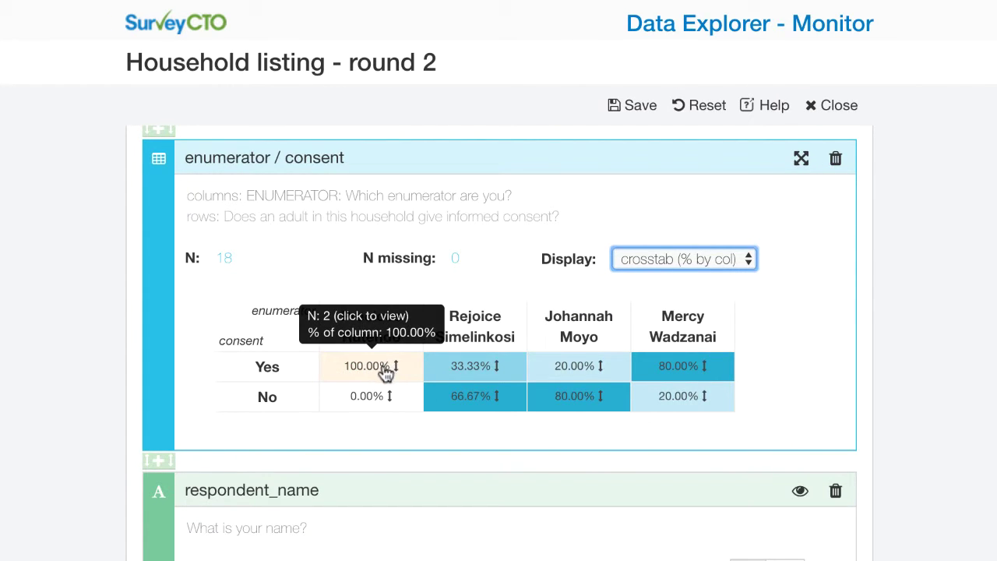